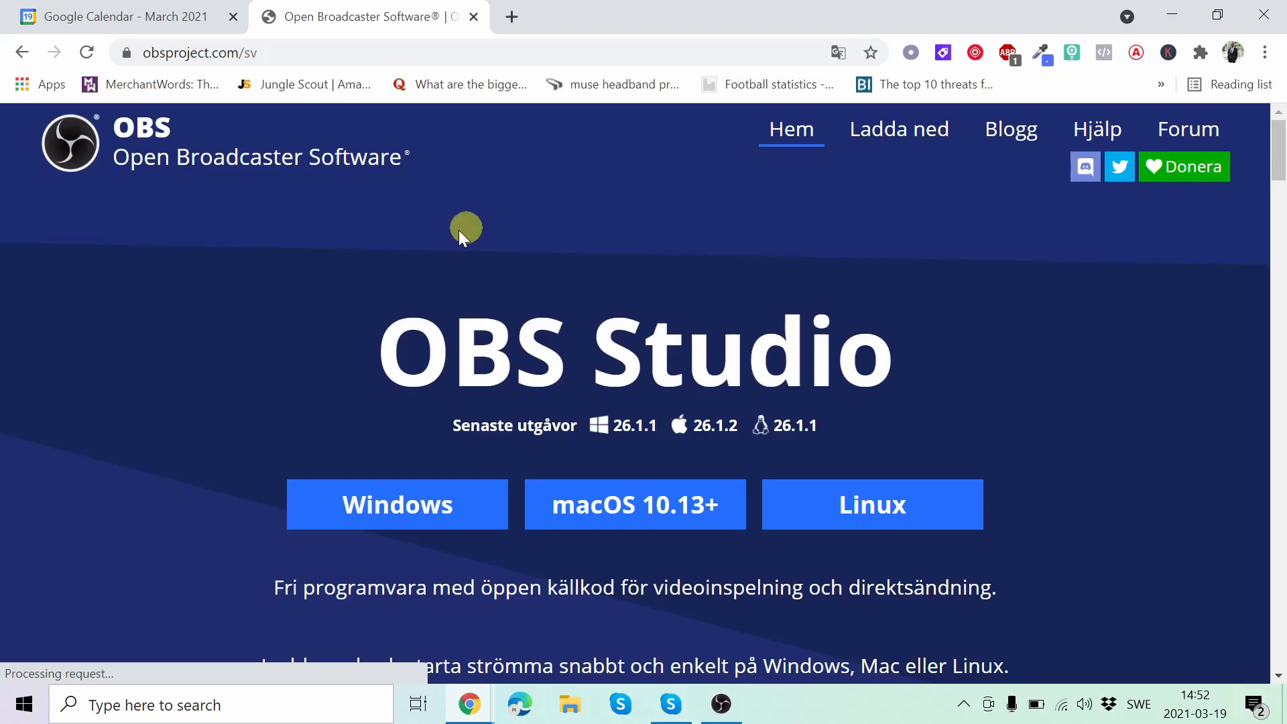
Switch from the OBS download page in the browser to the OBS Studio window
{"action": "scroll", "coordinate": [449, 227], "scroll_direction": "down", "scroll_amount": 1}
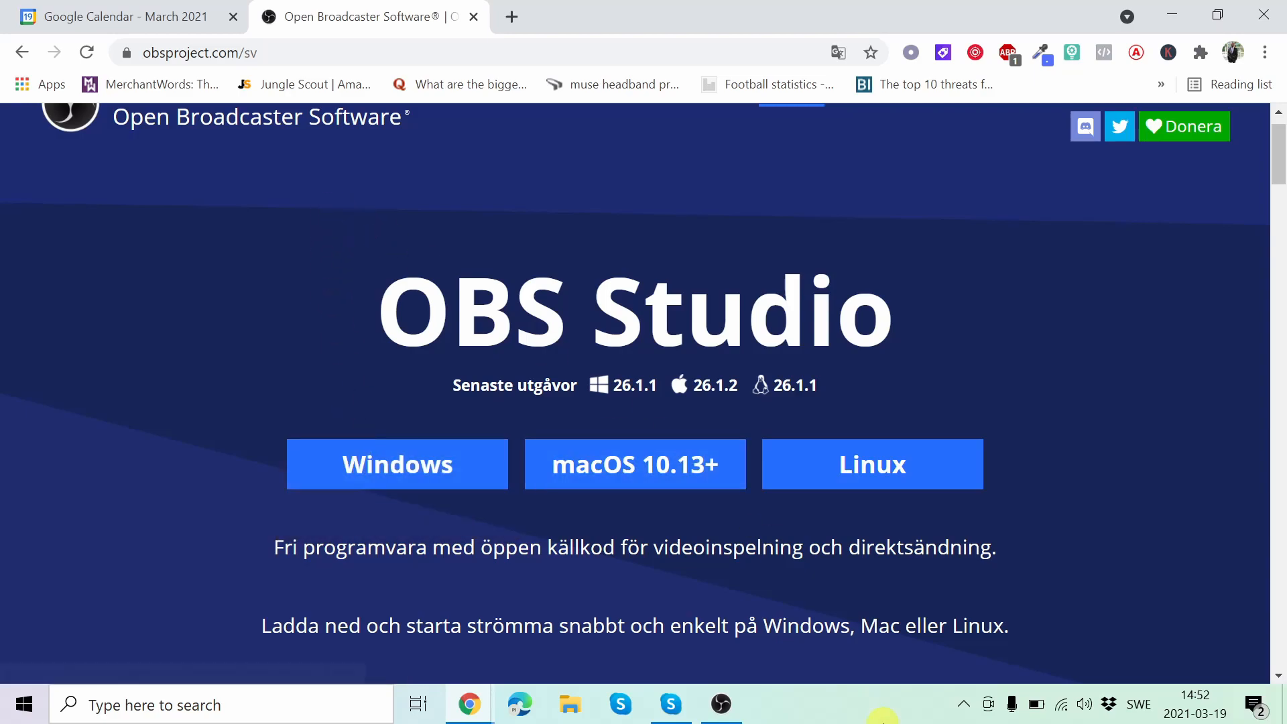
{"action": "mouse_move", "coordinate": [731, 709]}
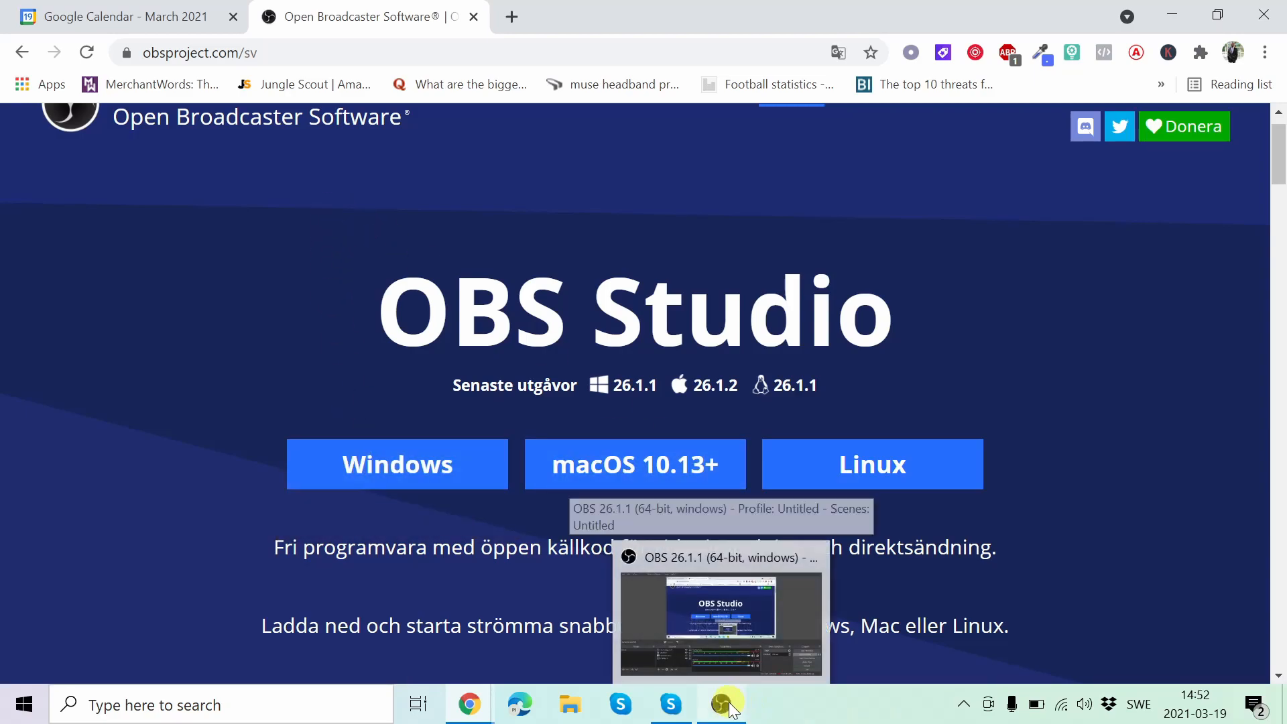
{"action": "left_click", "coordinate": [721, 603]}
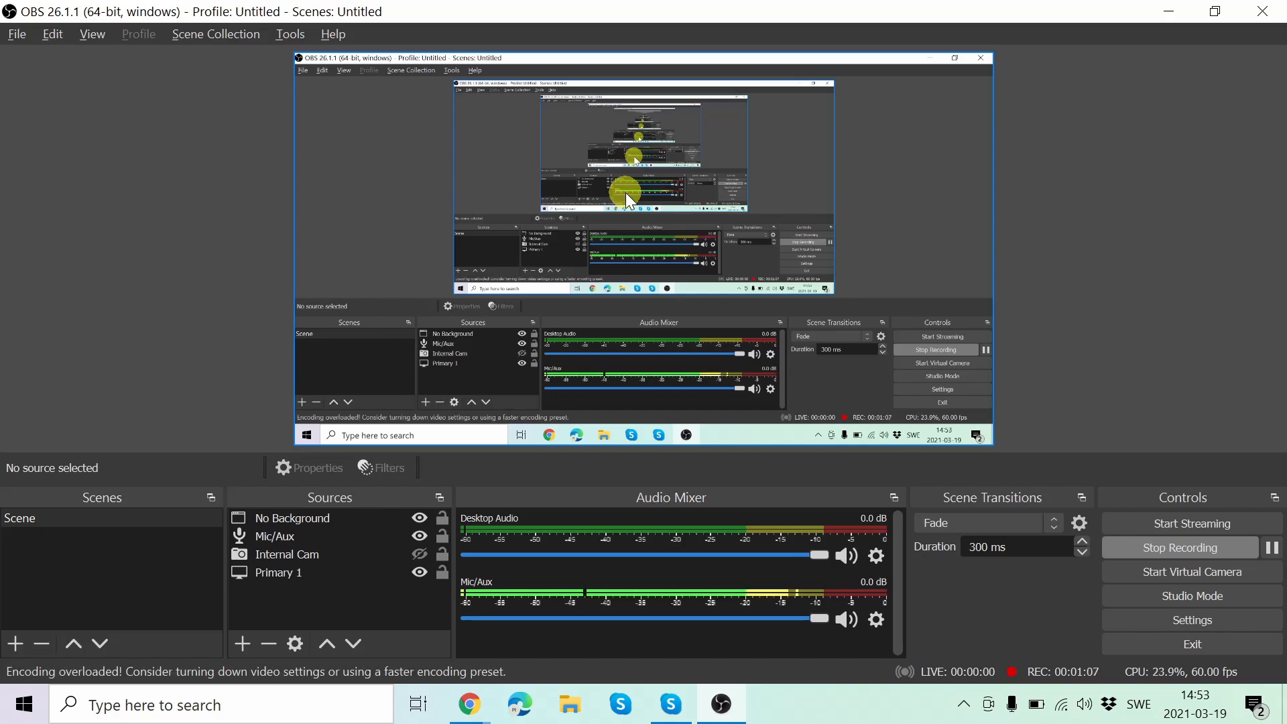
Examine the streaming and recording options in the output settings, and leave the settings without changes
{"action": "left_click", "coordinate": [1169, 629]}
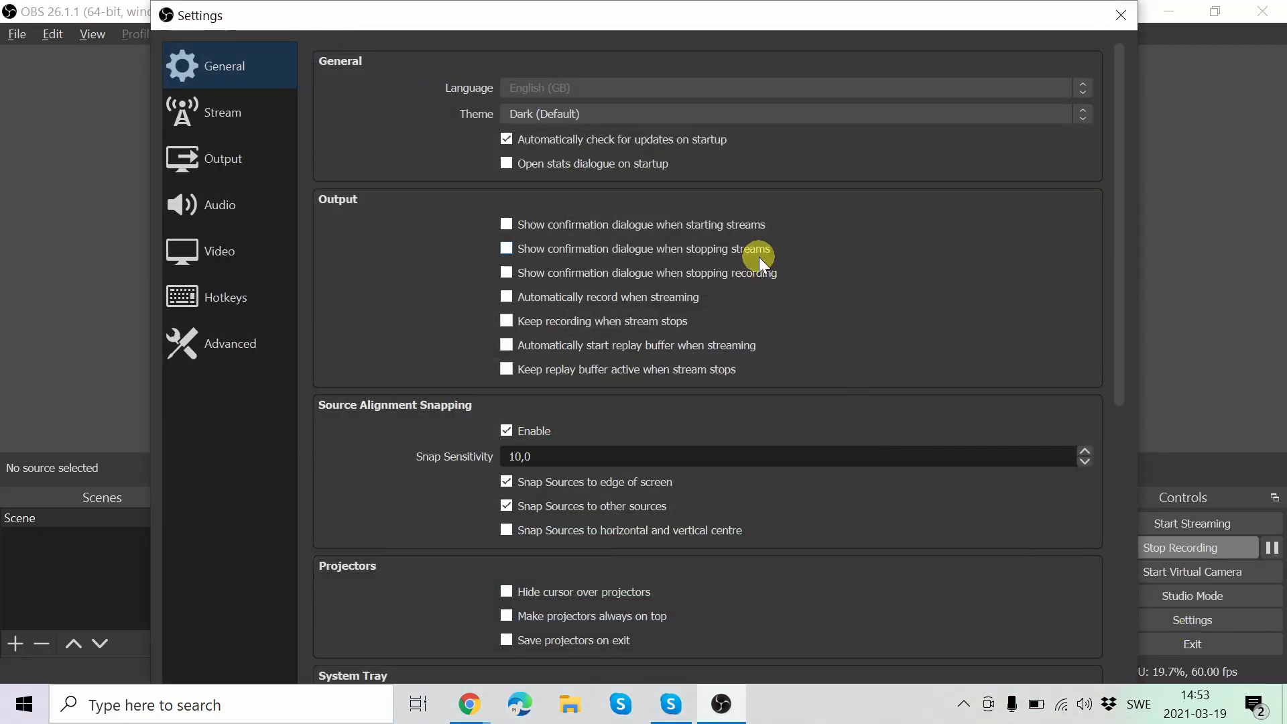
{"action": "left_click", "coordinate": [225, 163]}
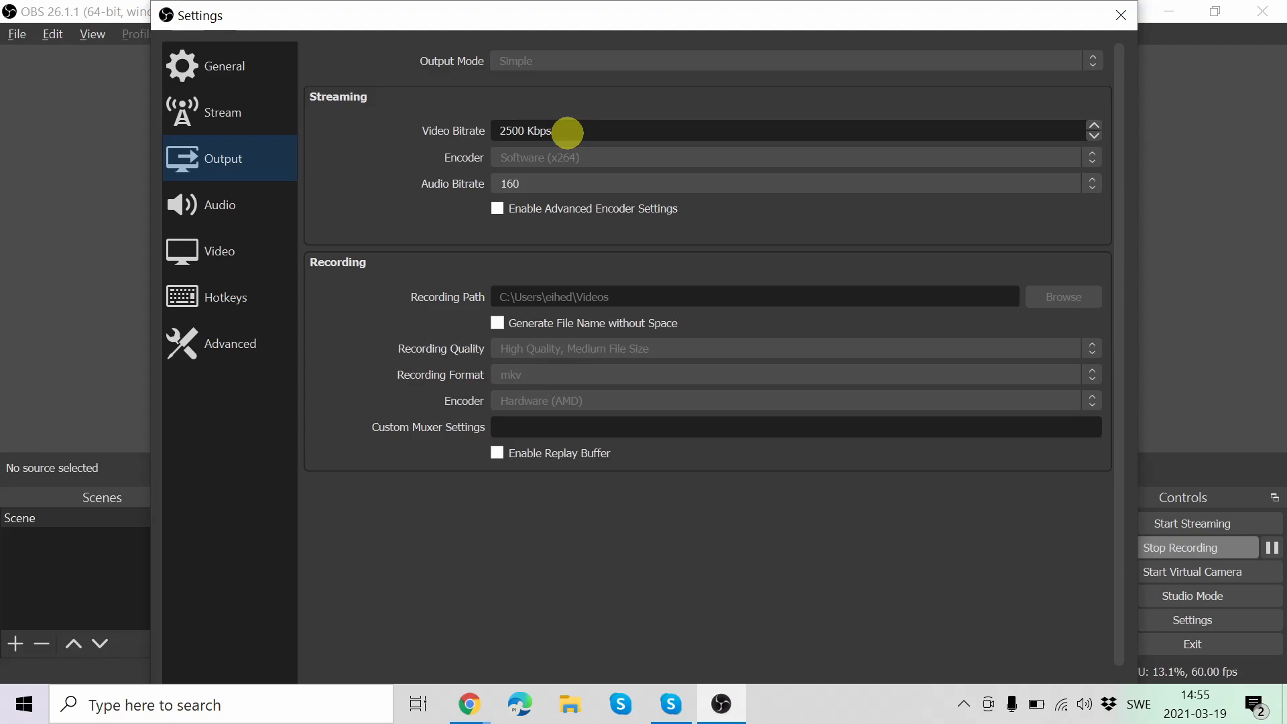
{"action": "left_click", "coordinate": [1127, 14]}
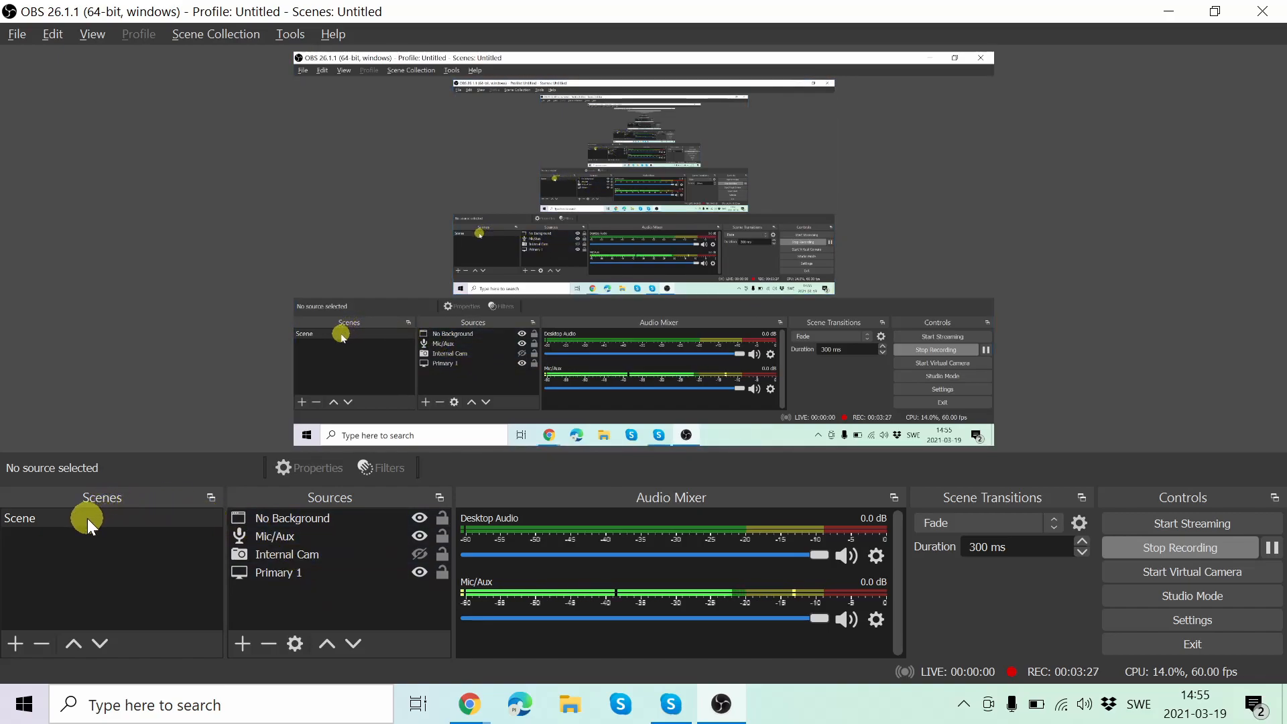
Add a new display capture source named Primary 2 to the scene and check which displays it can capture
{"action": "left_click", "coordinate": [248, 644]}
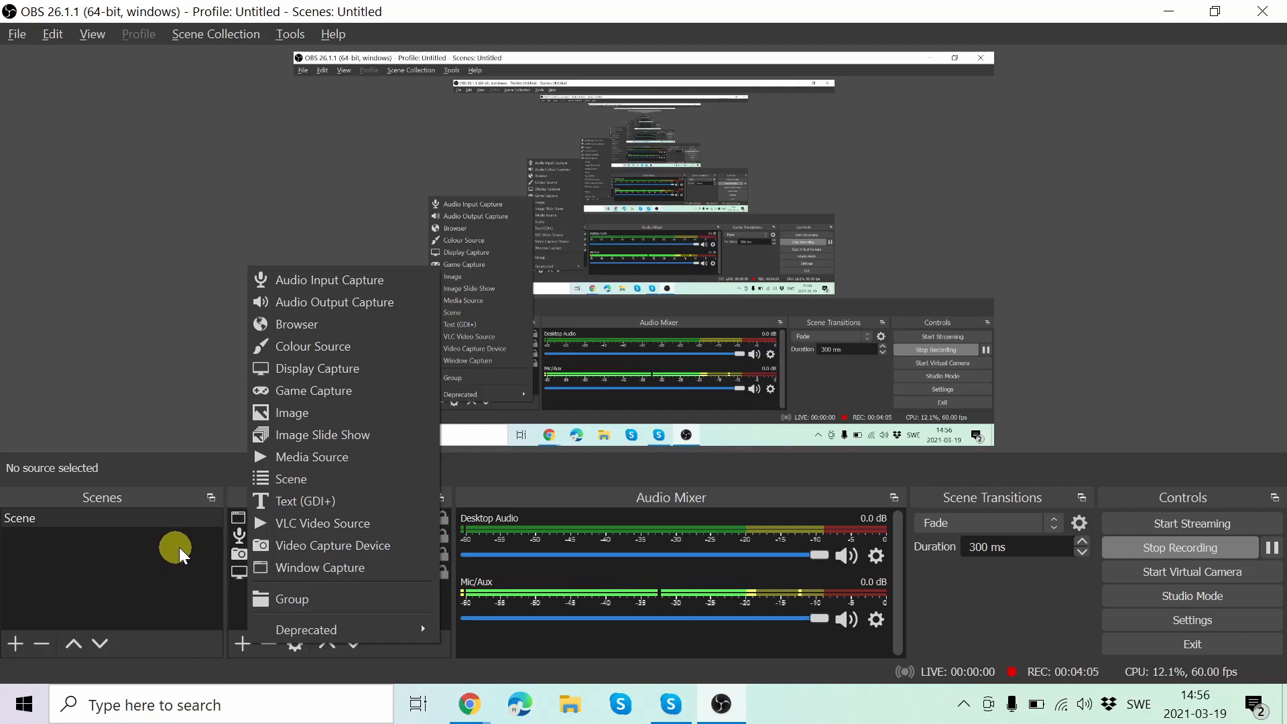
{"action": "left_click", "coordinate": [133, 541]}
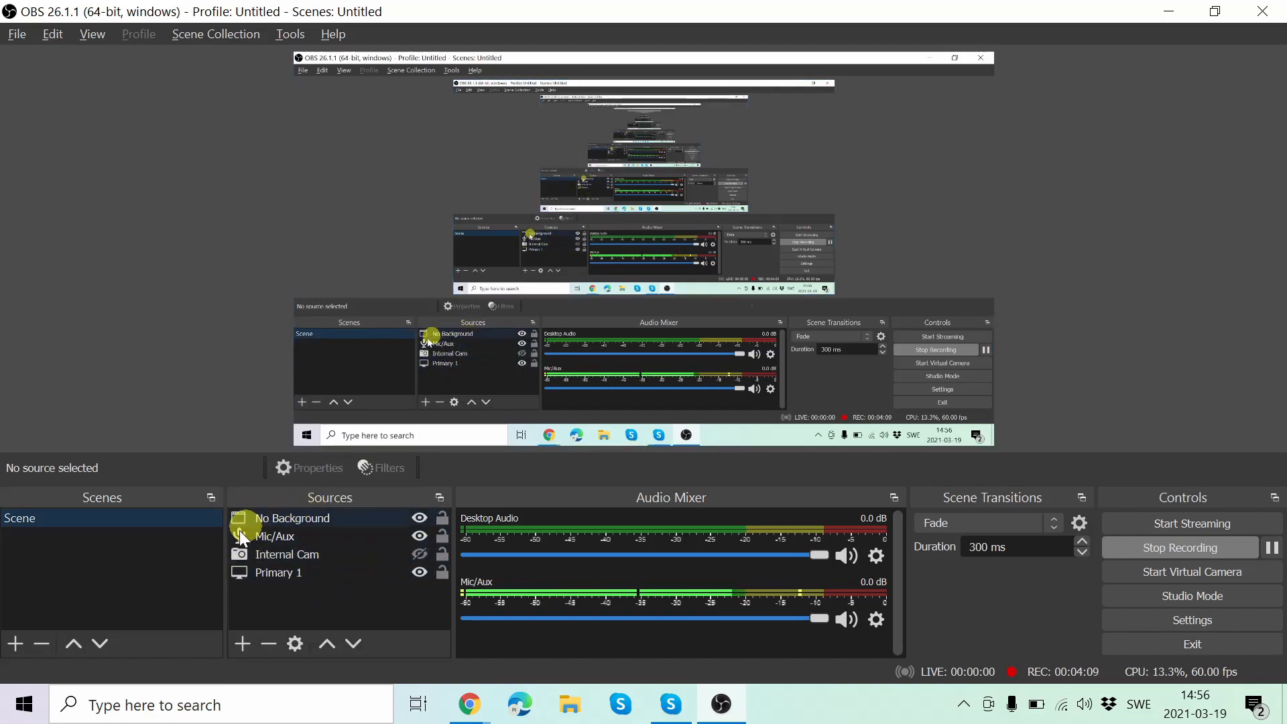
{"action": "left_click", "coordinate": [245, 644]}
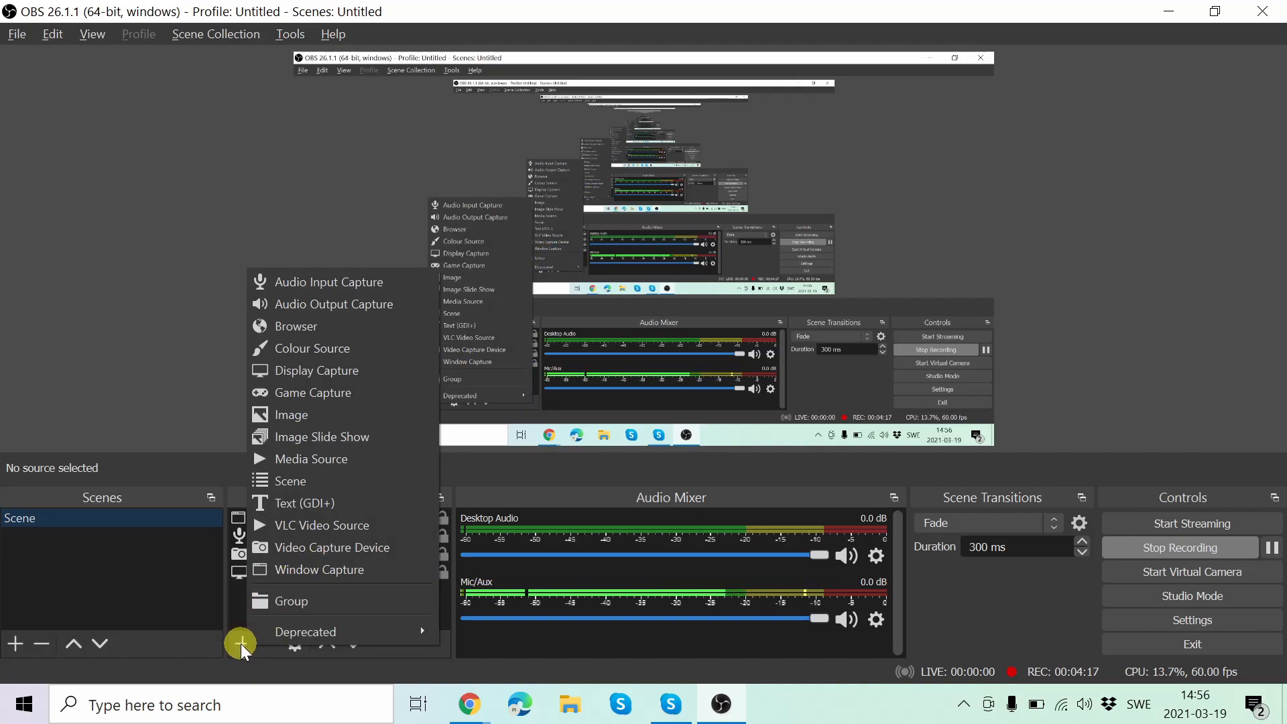
{"action": "left_click", "coordinate": [323, 370]}
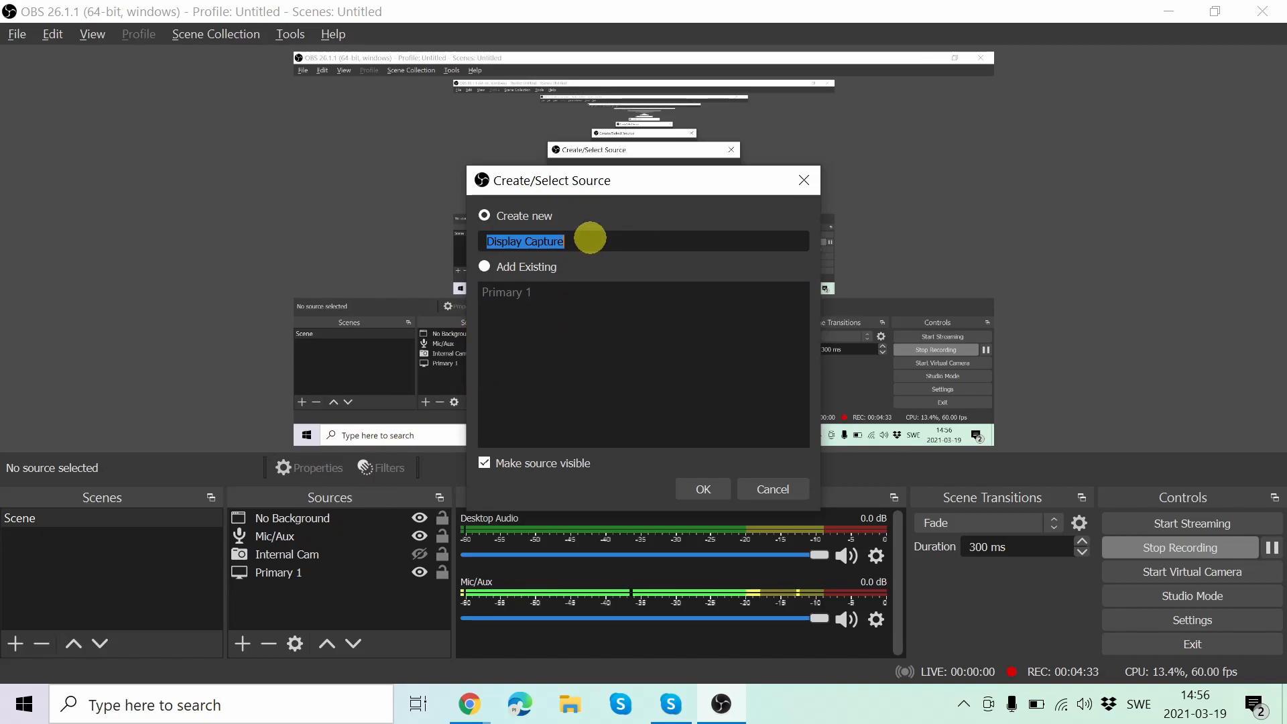
{"action": "type", "text": "Primar"}
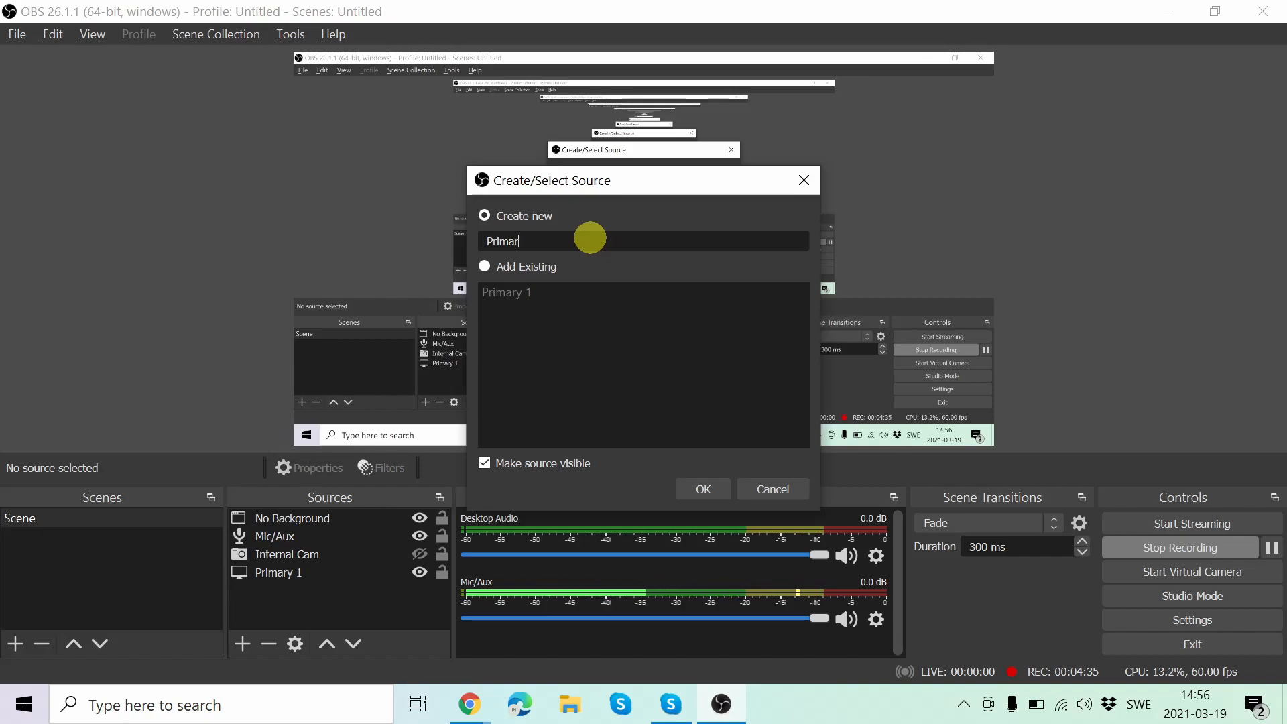
{"action": "type", "text": "y 2"}
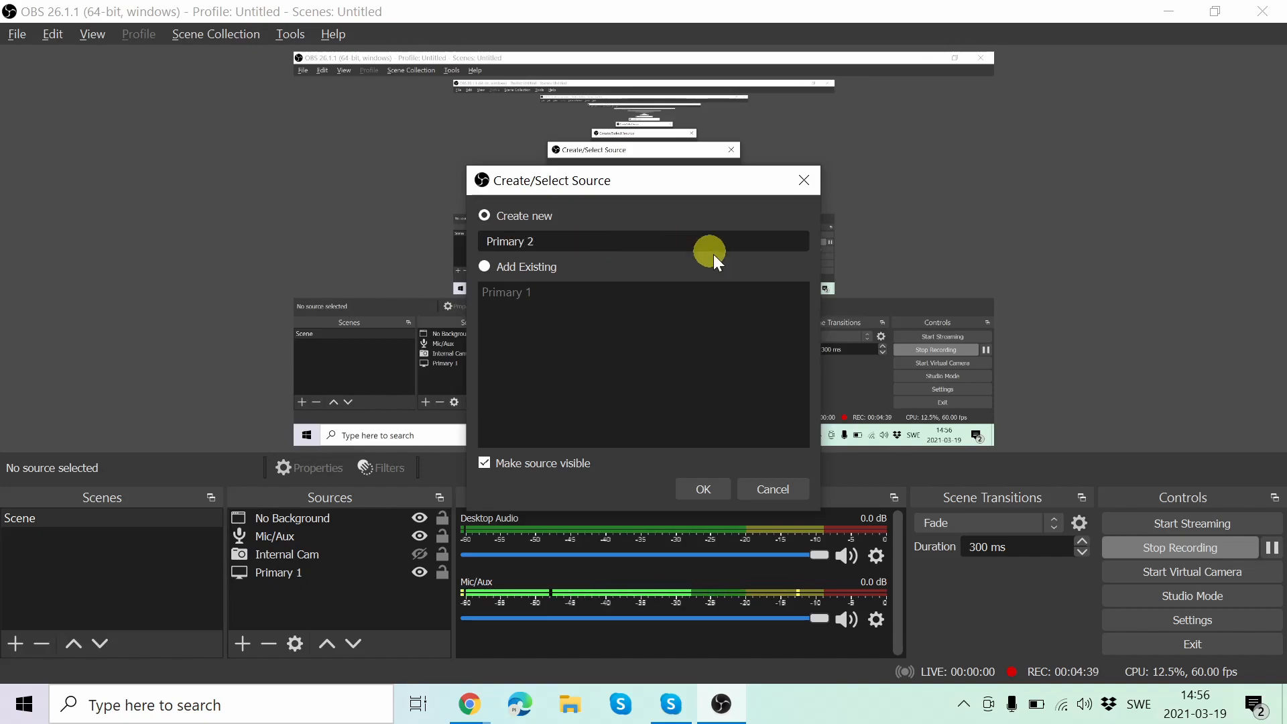
{"action": "left_click", "coordinate": [712, 494]}
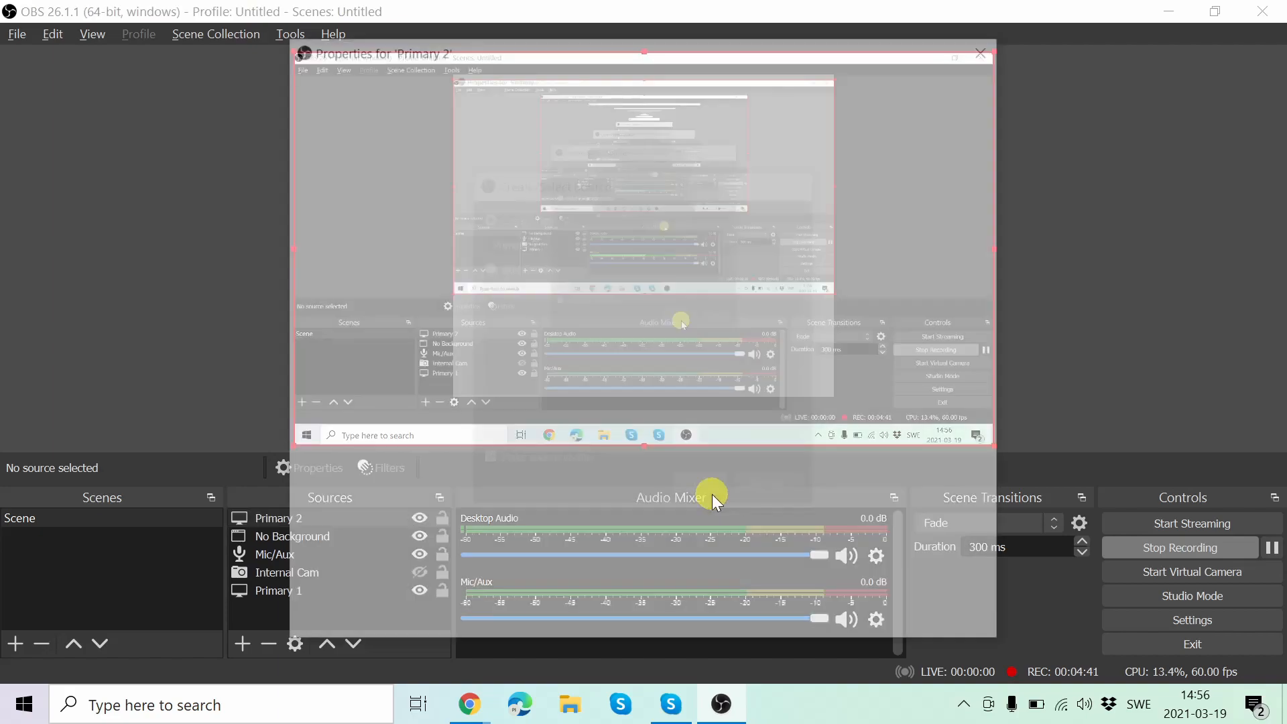
{"action": "left_click", "coordinate": [695, 473]}
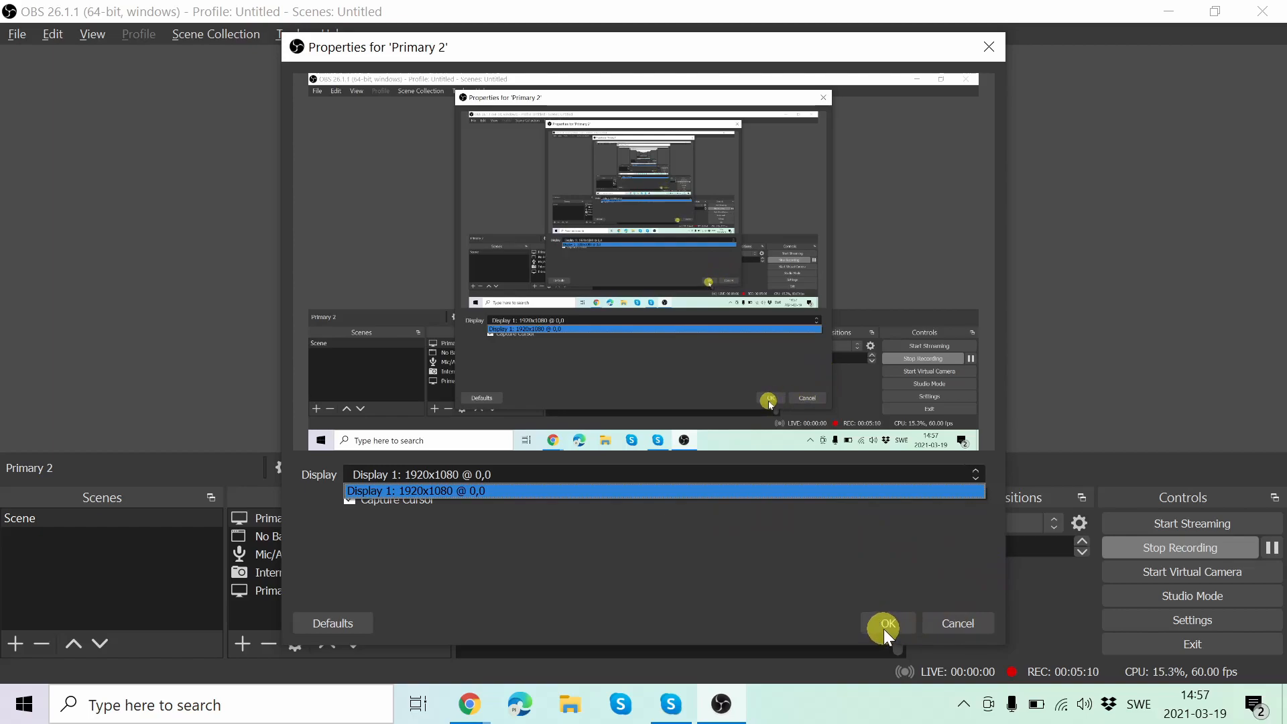
{"action": "left_click", "coordinate": [954, 624]}
{"action": "left_click", "coordinate": [954, 625]}
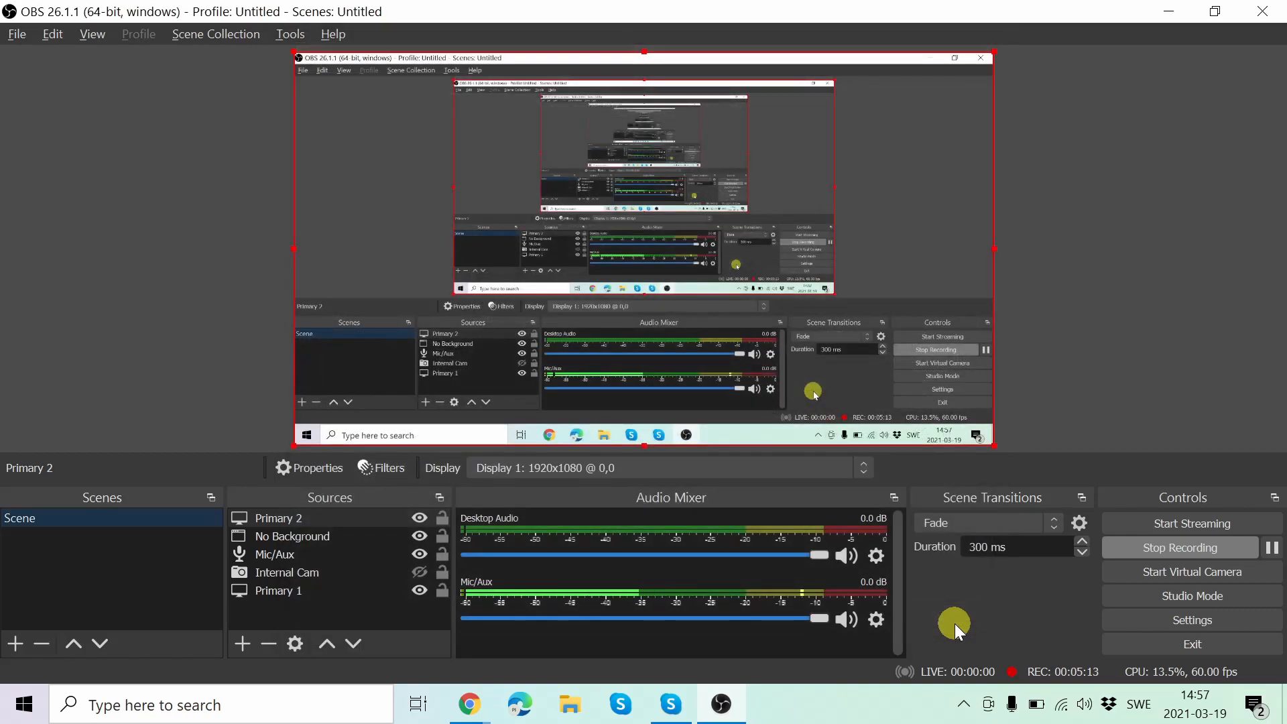
Remove the Primary 2 source from the scene
{"action": "left_click", "coordinate": [335, 518]}
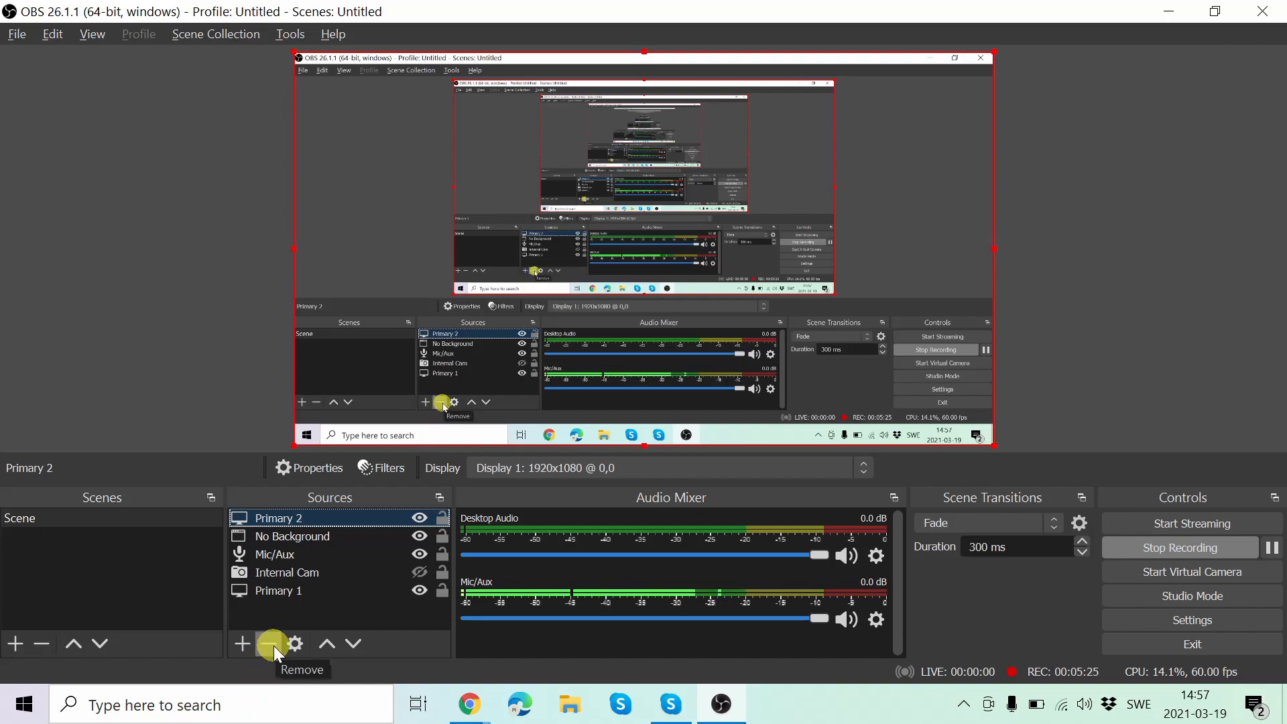
{"action": "right_click", "coordinate": [307, 518]}
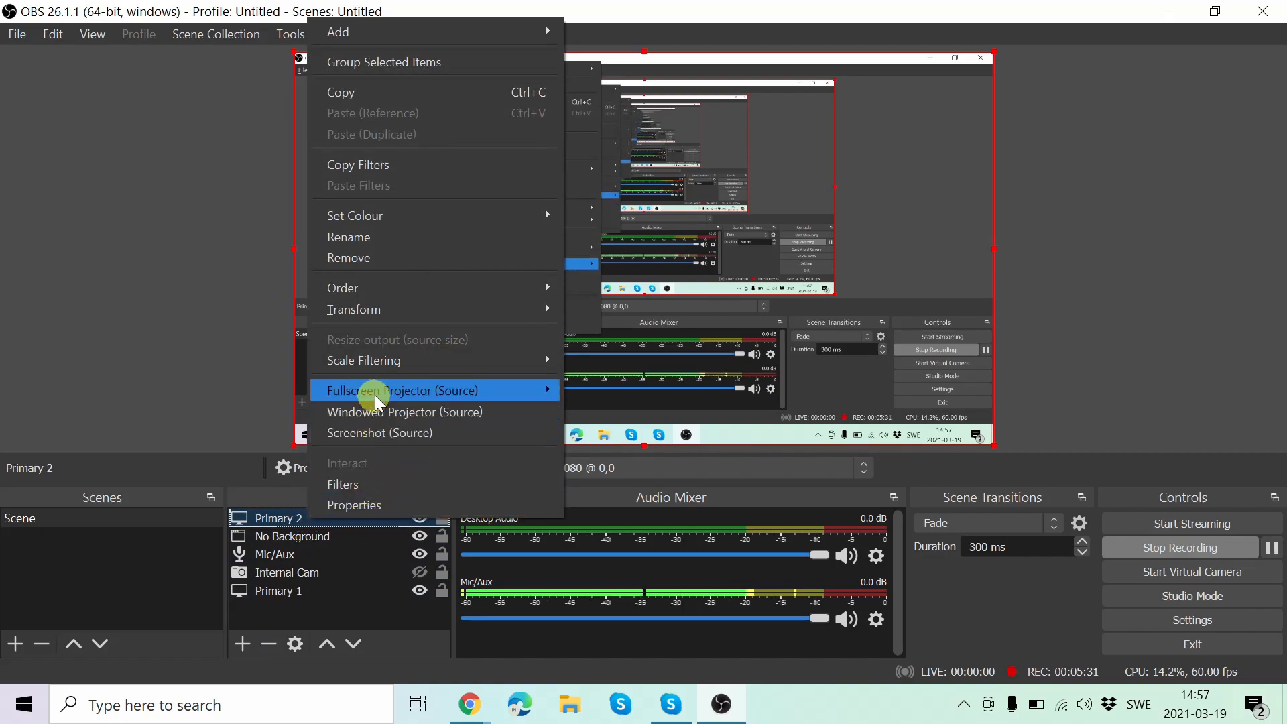
{"action": "left_click", "coordinate": [381, 261]}
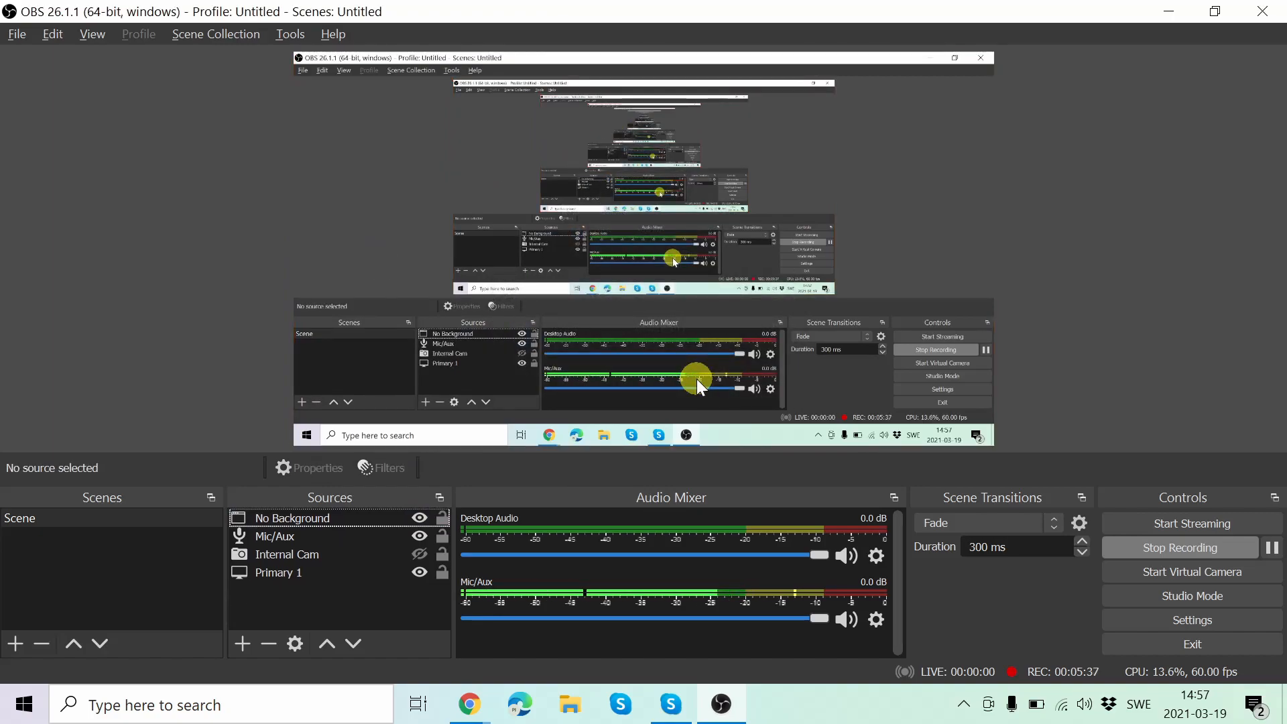
View the creation options for an audio input capture source without adding one
{"action": "left_click", "coordinate": [242, 645]}
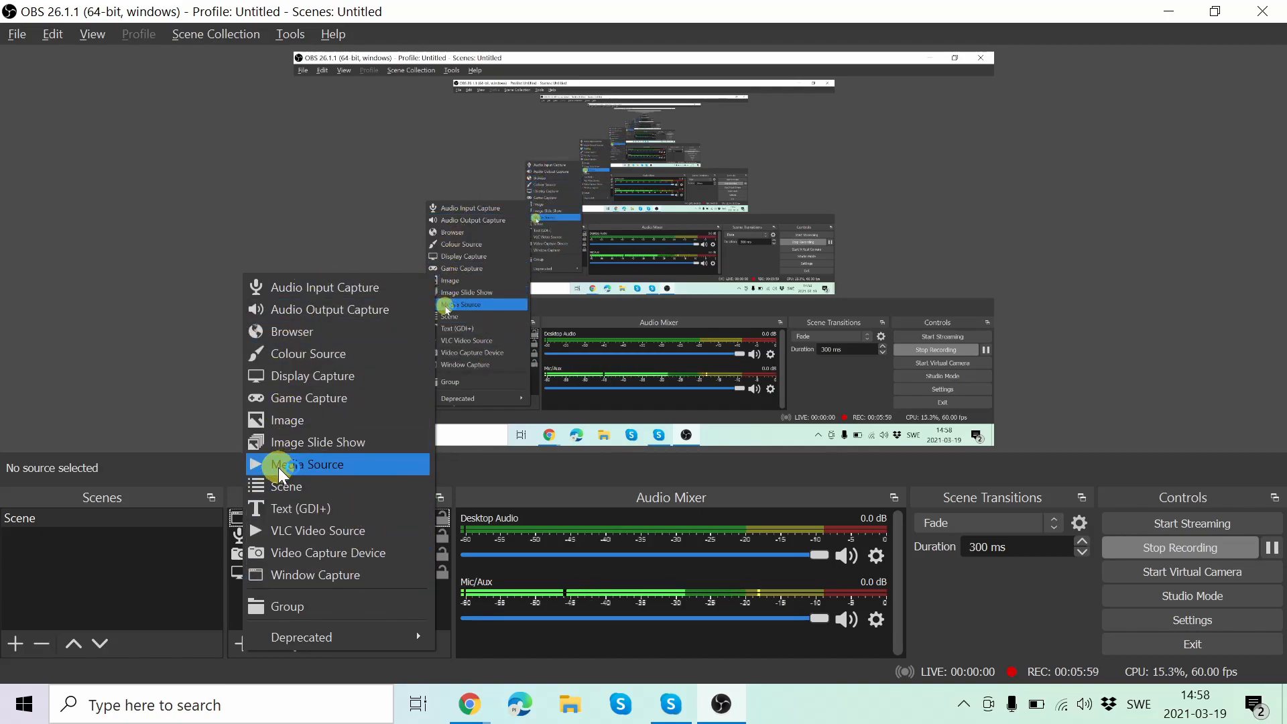
{"action": "left_click", "coordinate": [304, 288]}
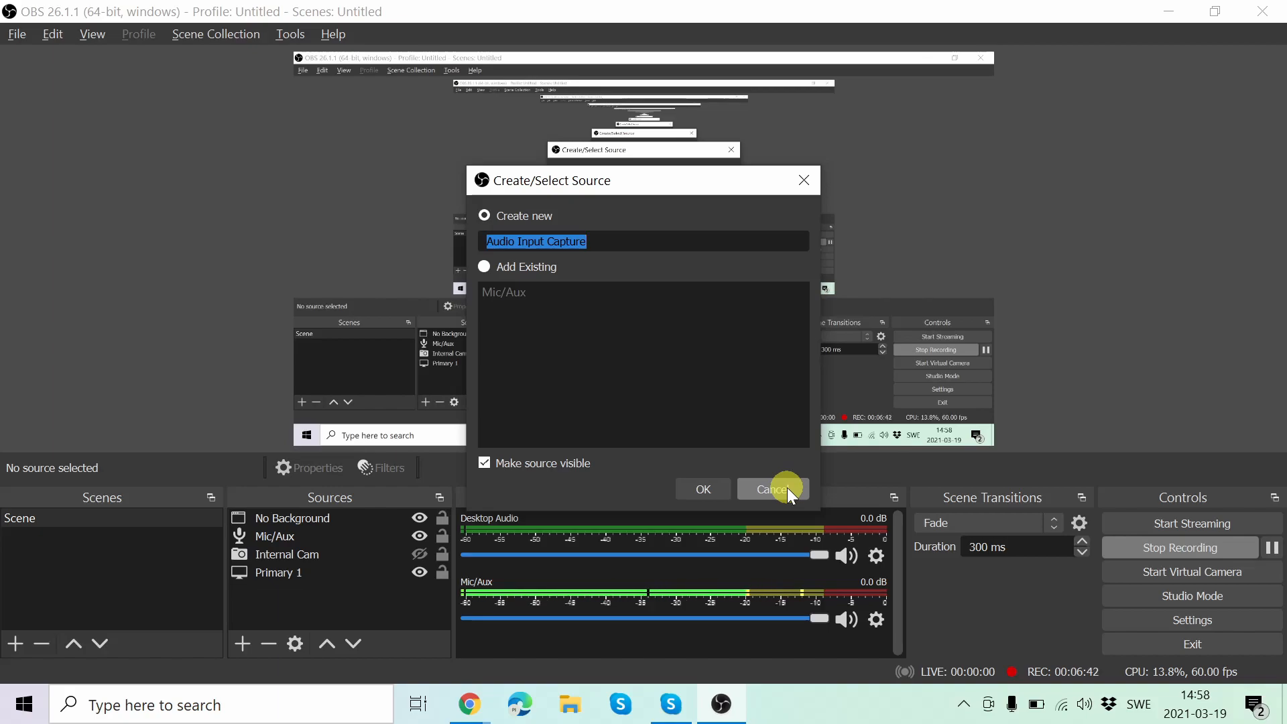
{"action": "left_click", "coordinate": [788, 487]}
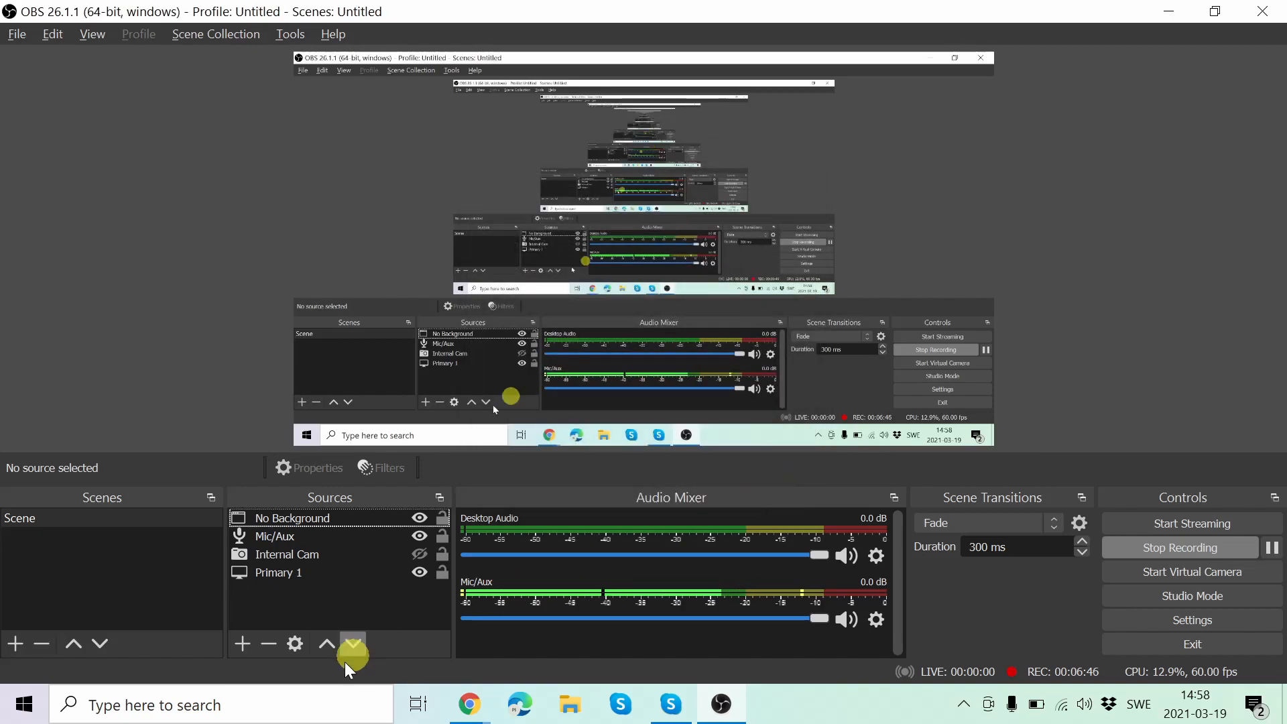
View the creation options for a video capture device without adding one, and look up the window capture source type
{"action": "left_click", "coordinate": [242, 643]}
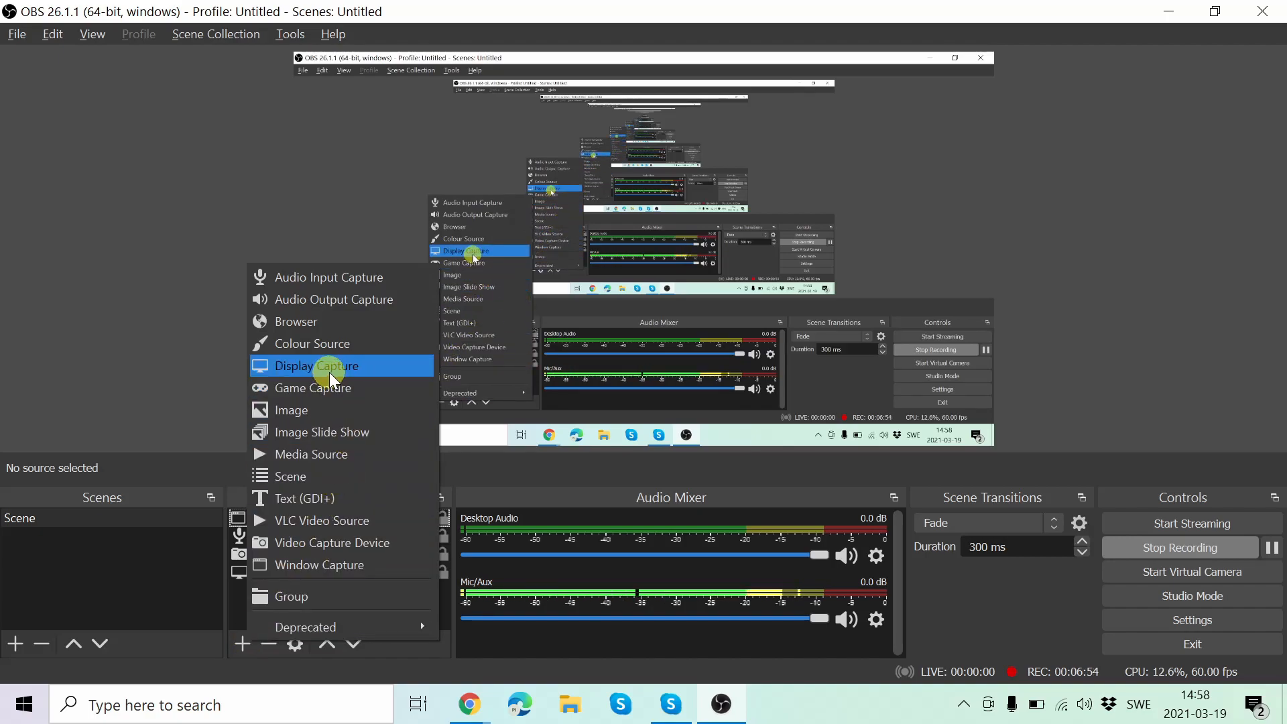
{"action": "left_click", "coordinate": [371, 540]}
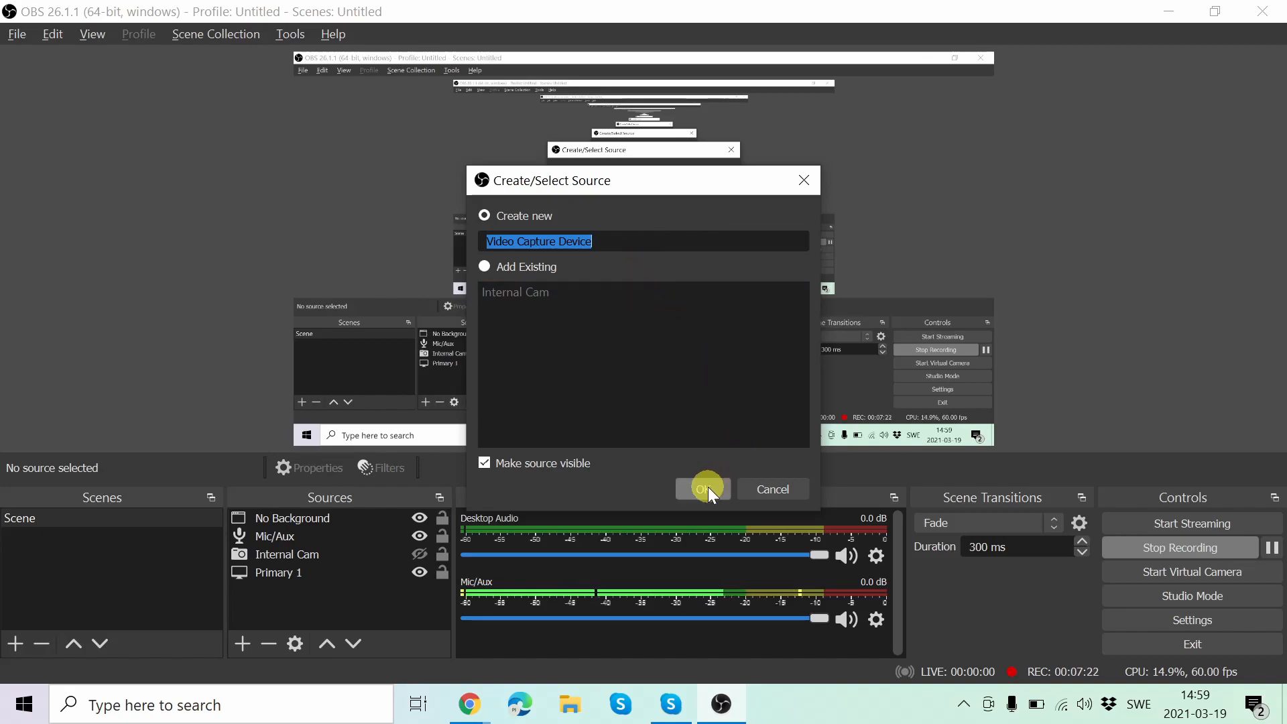
{"action": "left_click", "coordinate": [806, 188]}
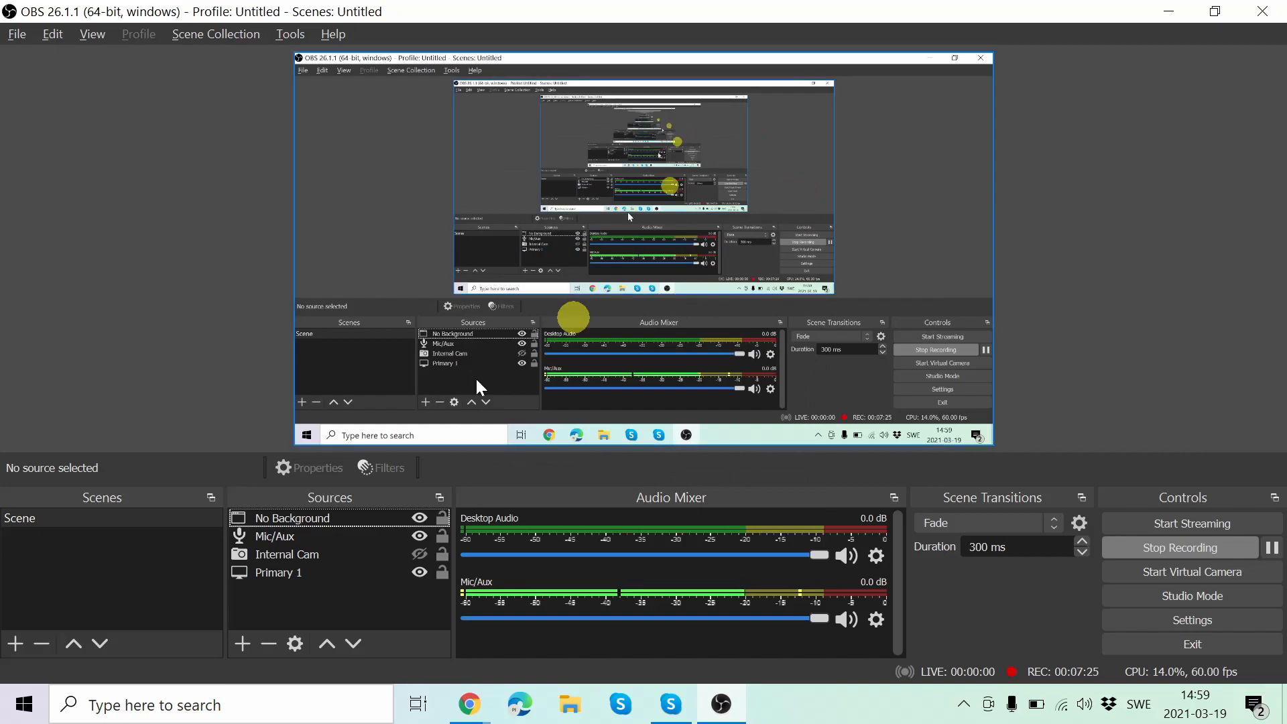
{"action": "left_click", "coordinate": [238, 644]}
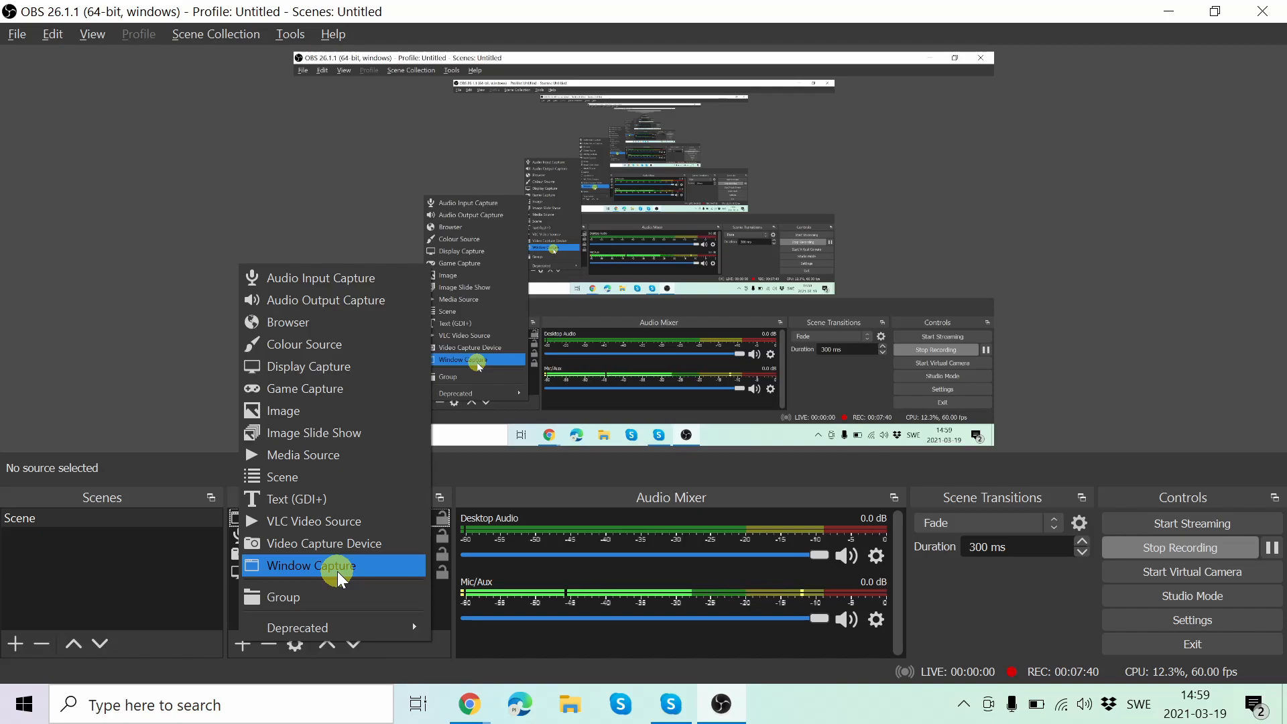
{"action": "left_click", "coordinate": [153, 562]}
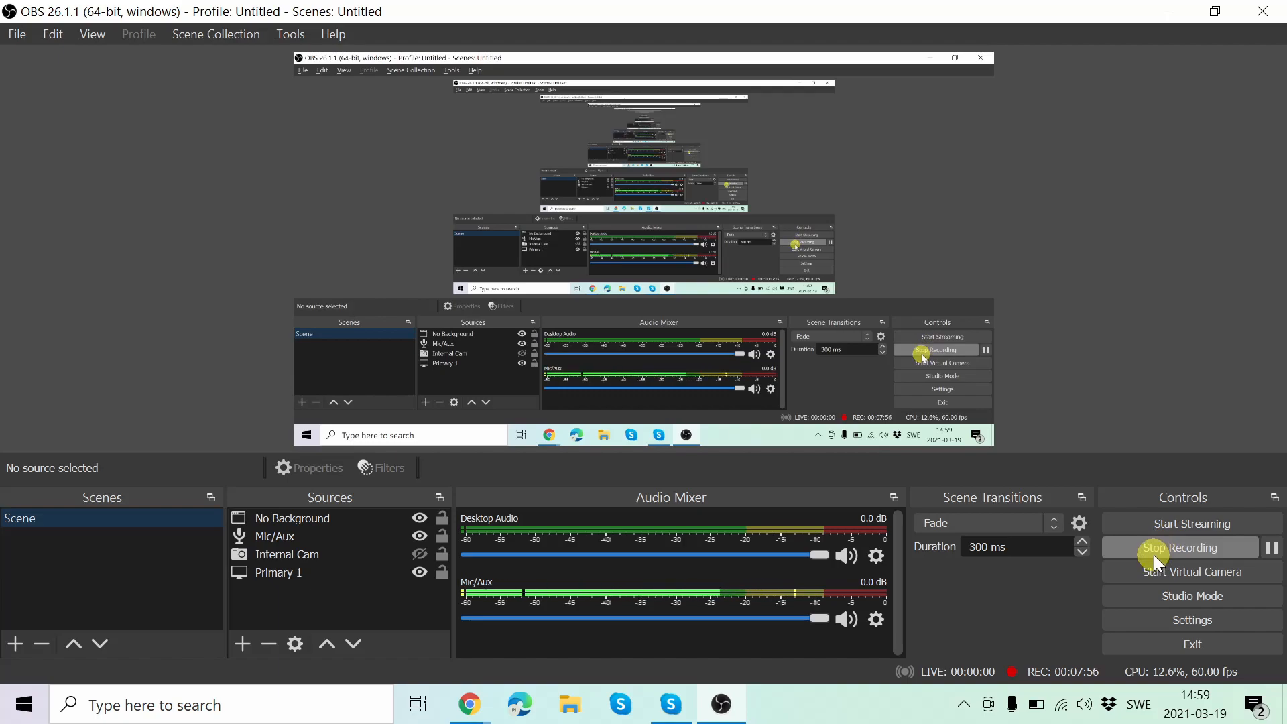
{"action": "left_click", "coordinate": [18, 36]}
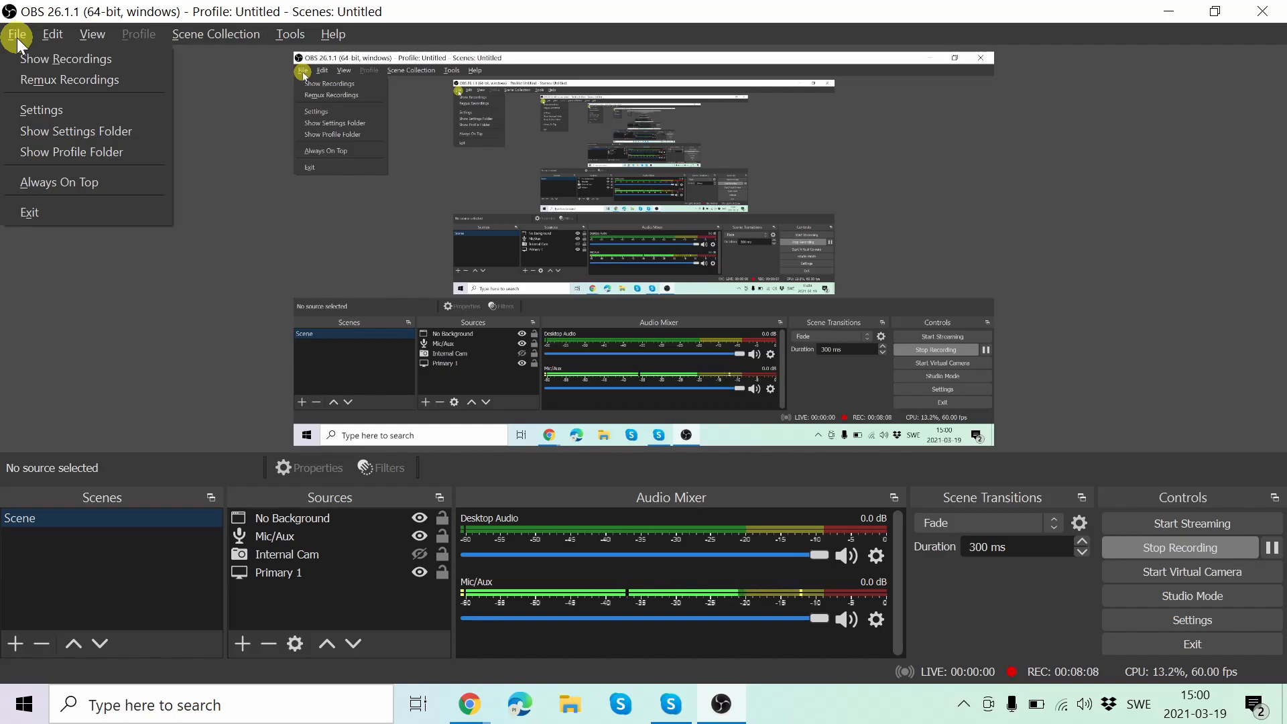
{"action": "left_click", "coordinate": [36, 82]}
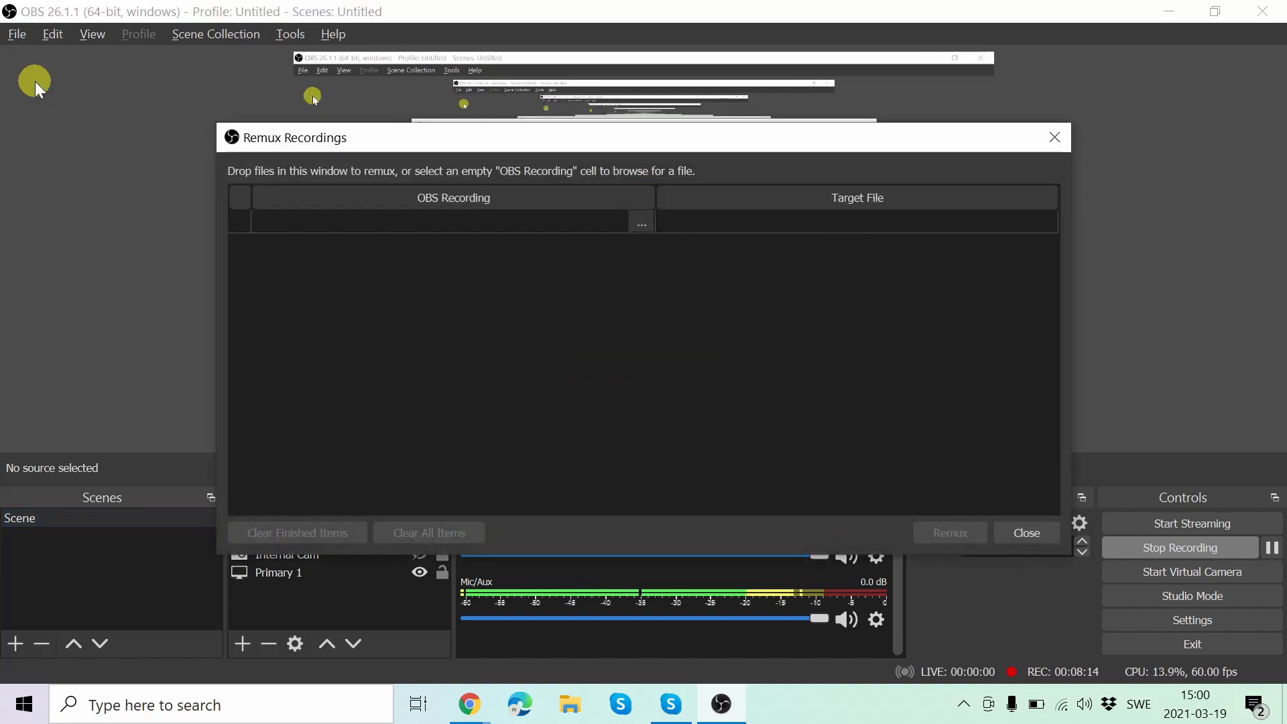
{"action": "left_click", "coordinate": [644, 221]}
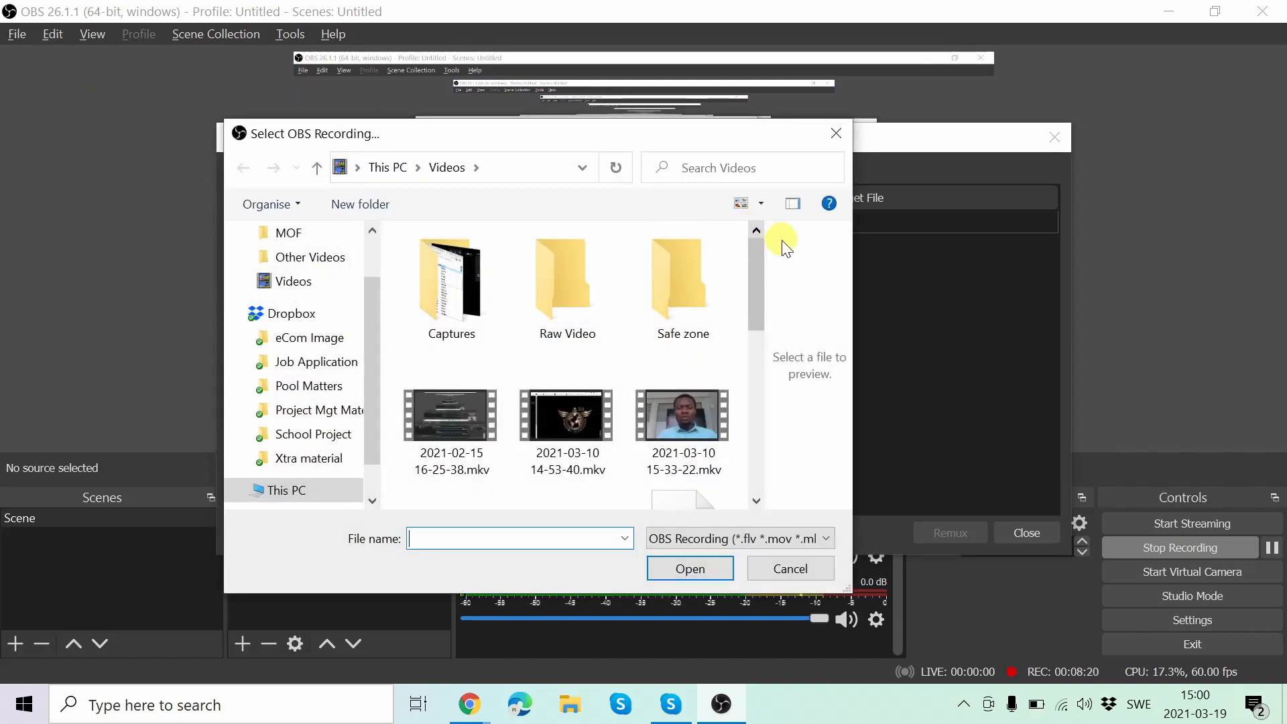
{"action": "left_click_drag", "start_coordinate": [757, 256], "coordinate": [759, 286]}
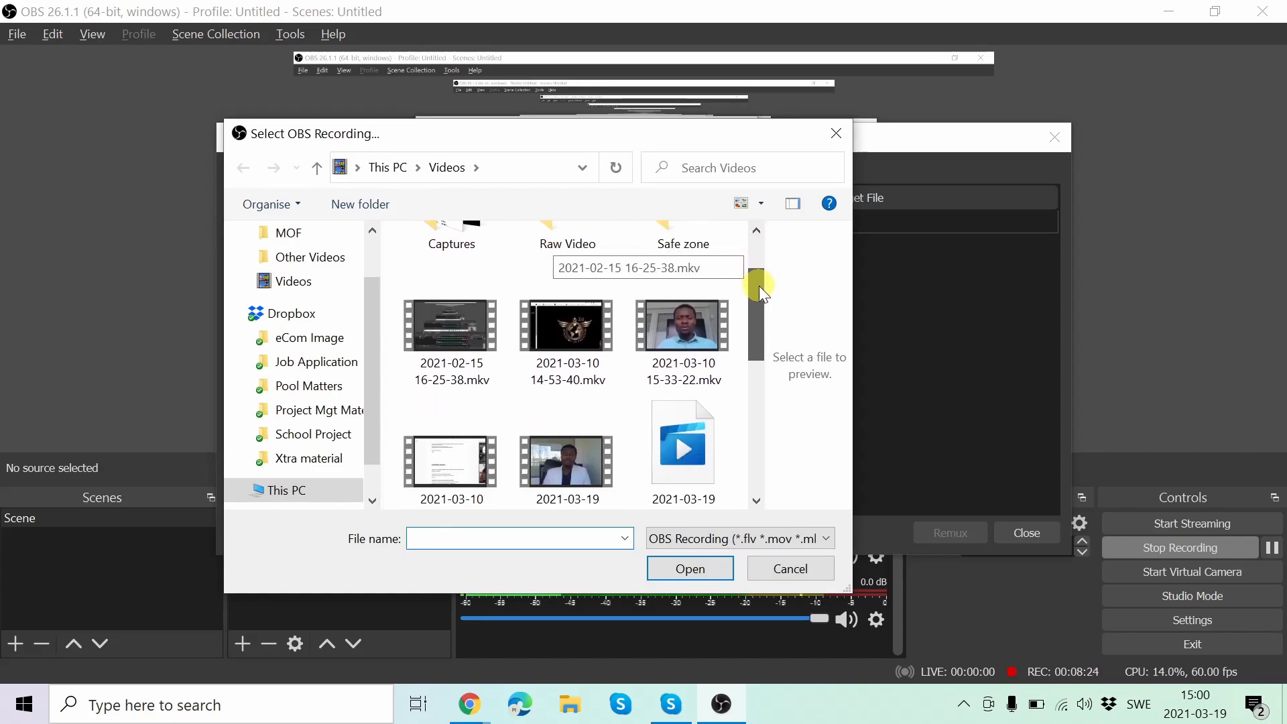
{"action": "left_click_drag", "start_coordinate": [759, 287], "coordinate": [755, 315]}
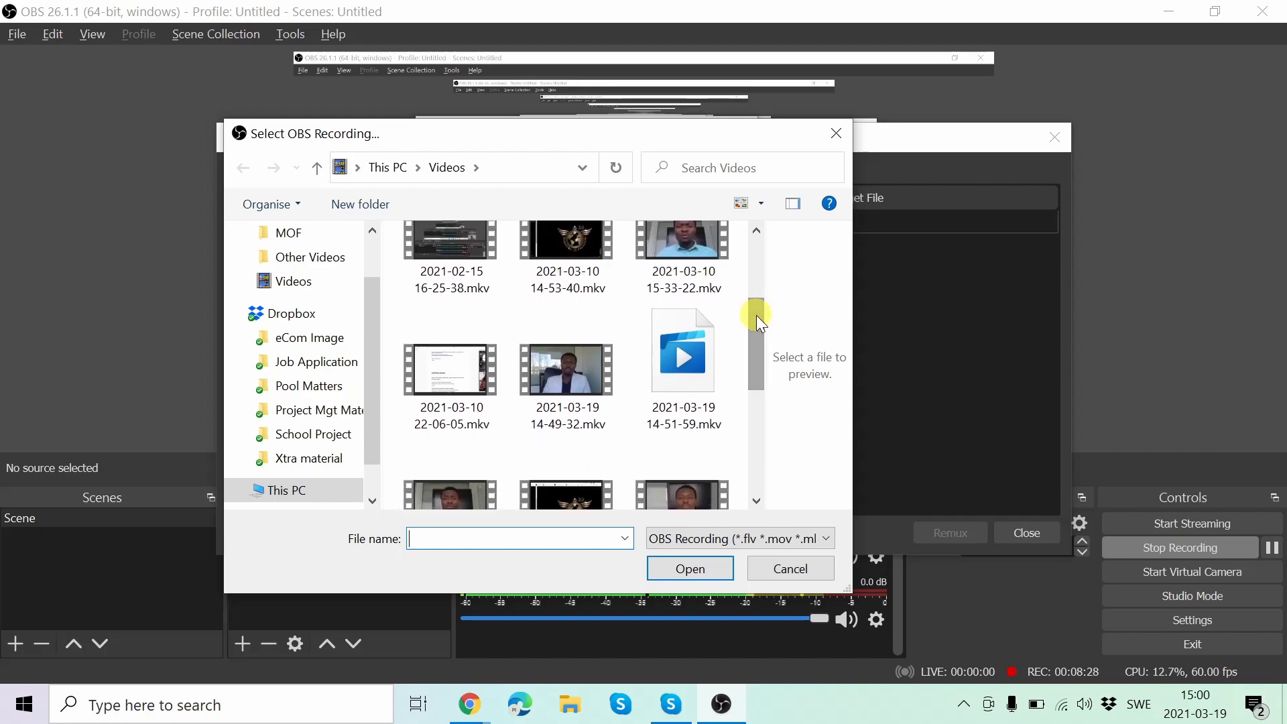
{"action": "left_click", "coordinate": [580, 377]}
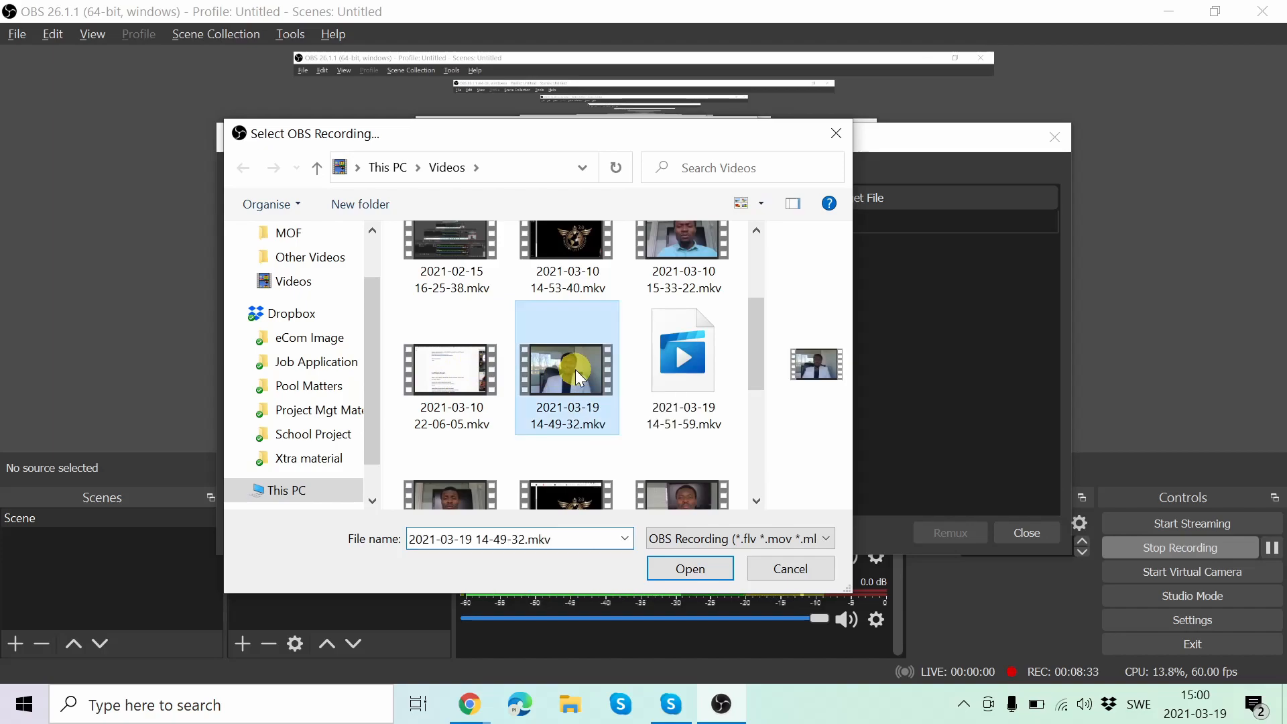
{"action": "left_click", "coordinate": [704, 563]}
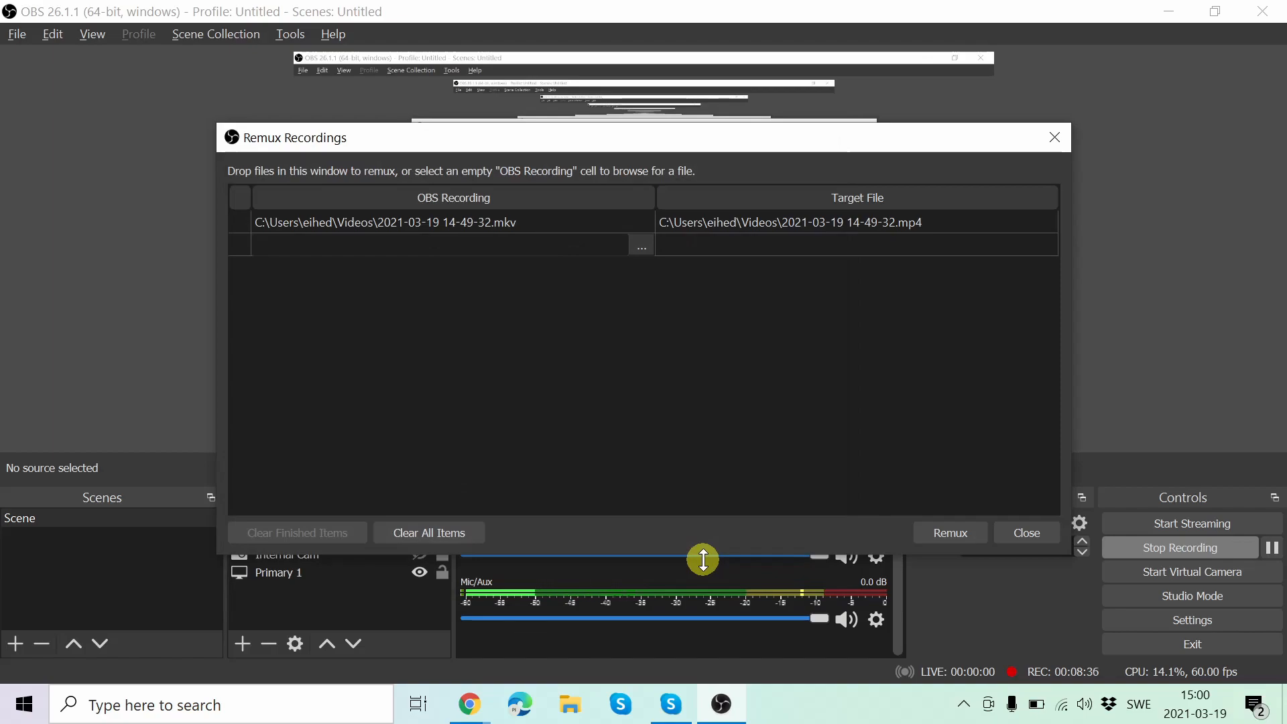
{"action": "double_click", "coordinate": [550, 223]}
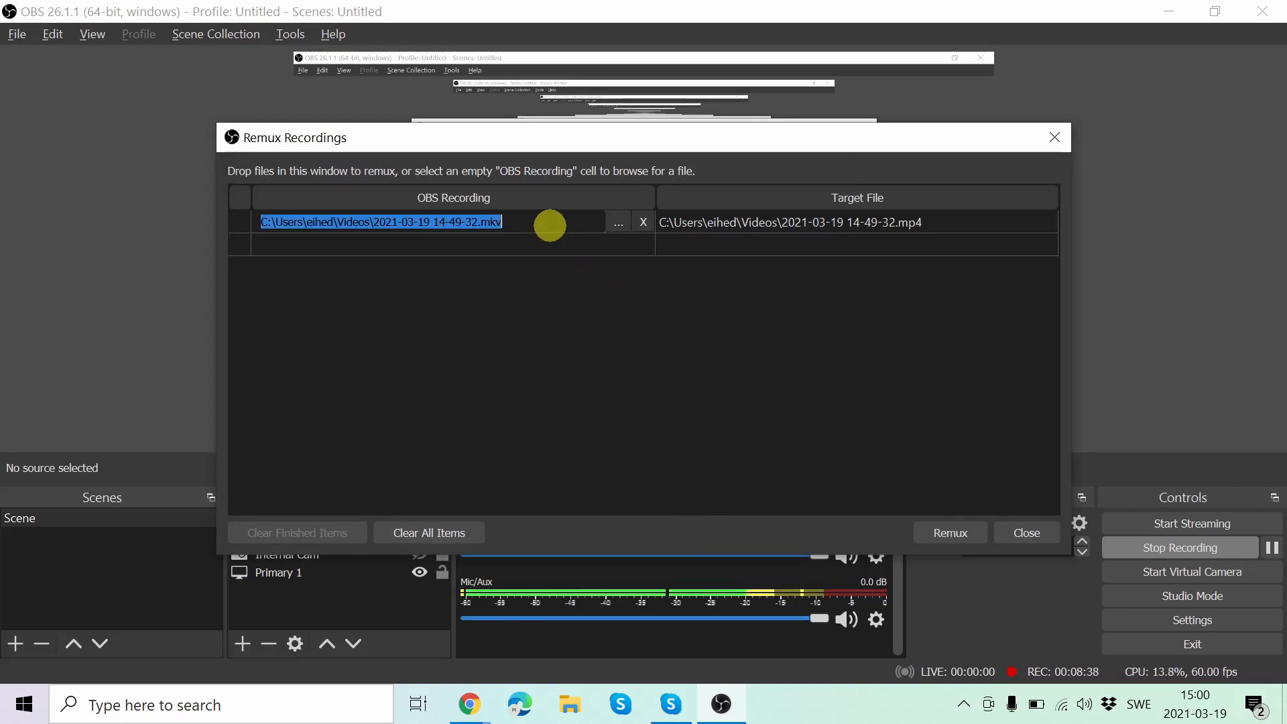
{"action": "left_click", "coordinate": [946, 531]}
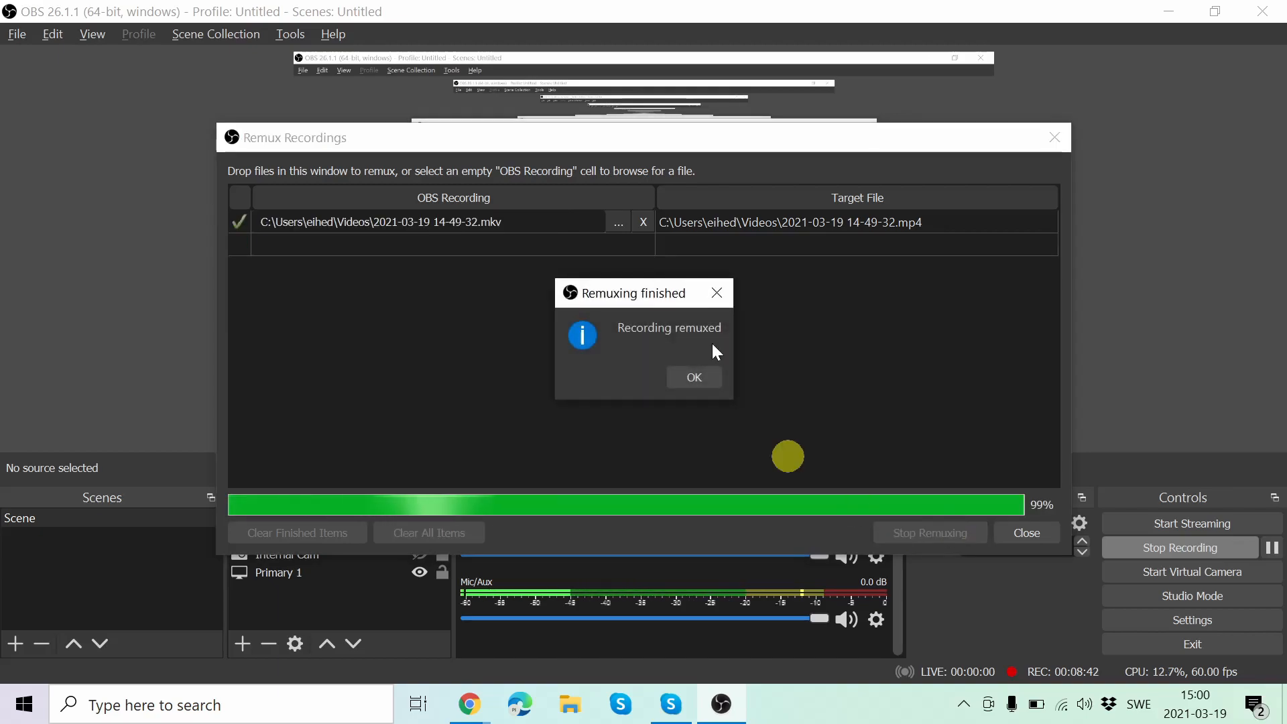
Dismiss the remux completion notice and close the Remux Recordings window
{"action": "left_click", "coordinate": [693, 377]}
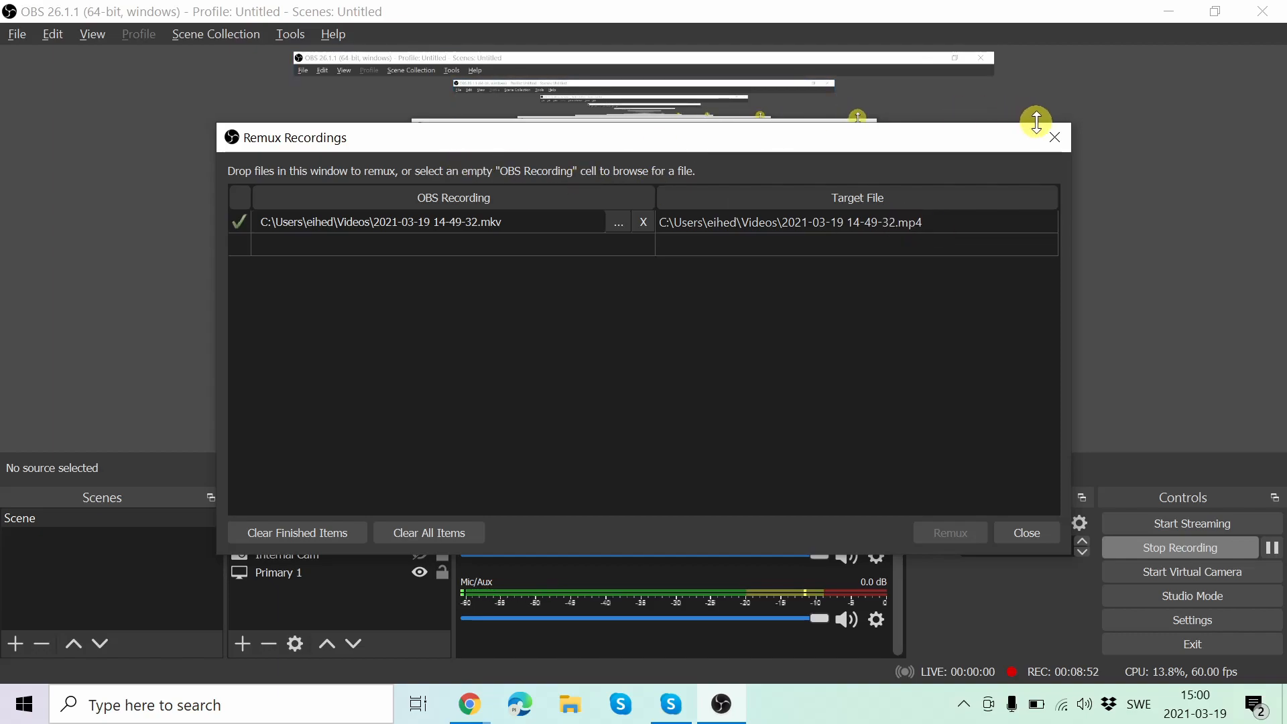
{"action": "left_click", "coordinate": [1063, 136]}
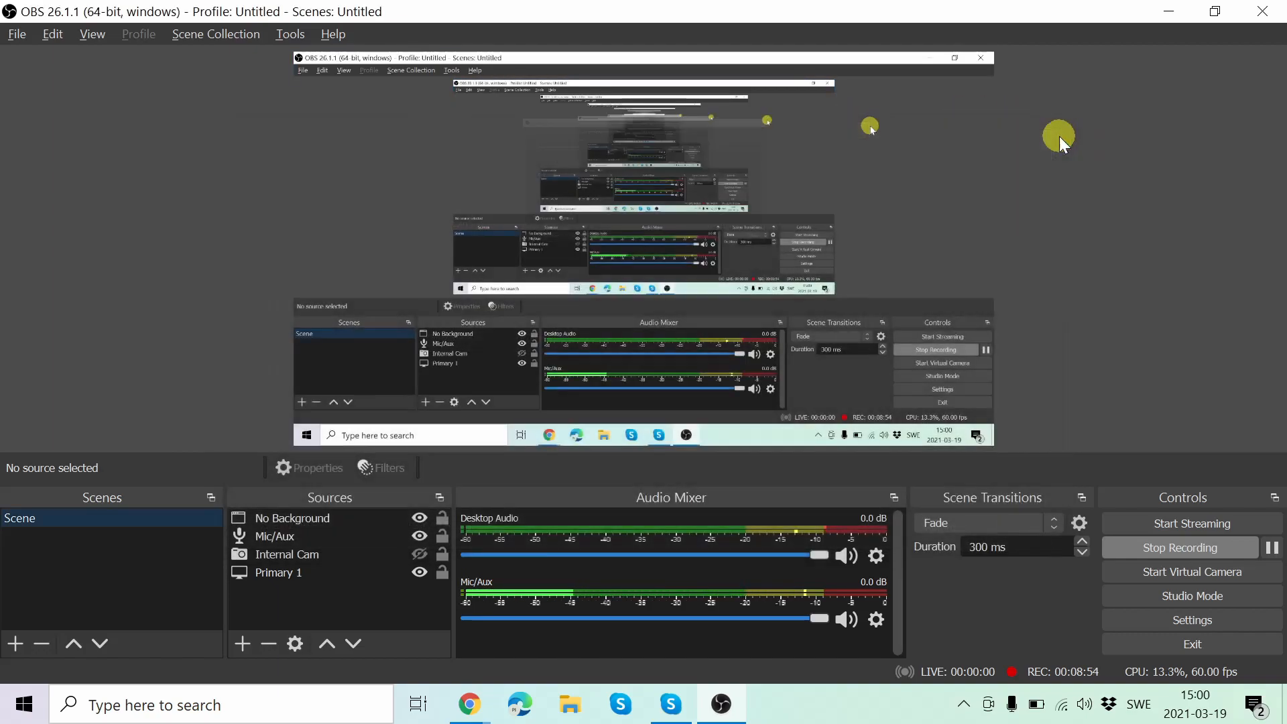
{"action": "left_click", "coordinate": [17, 38]}
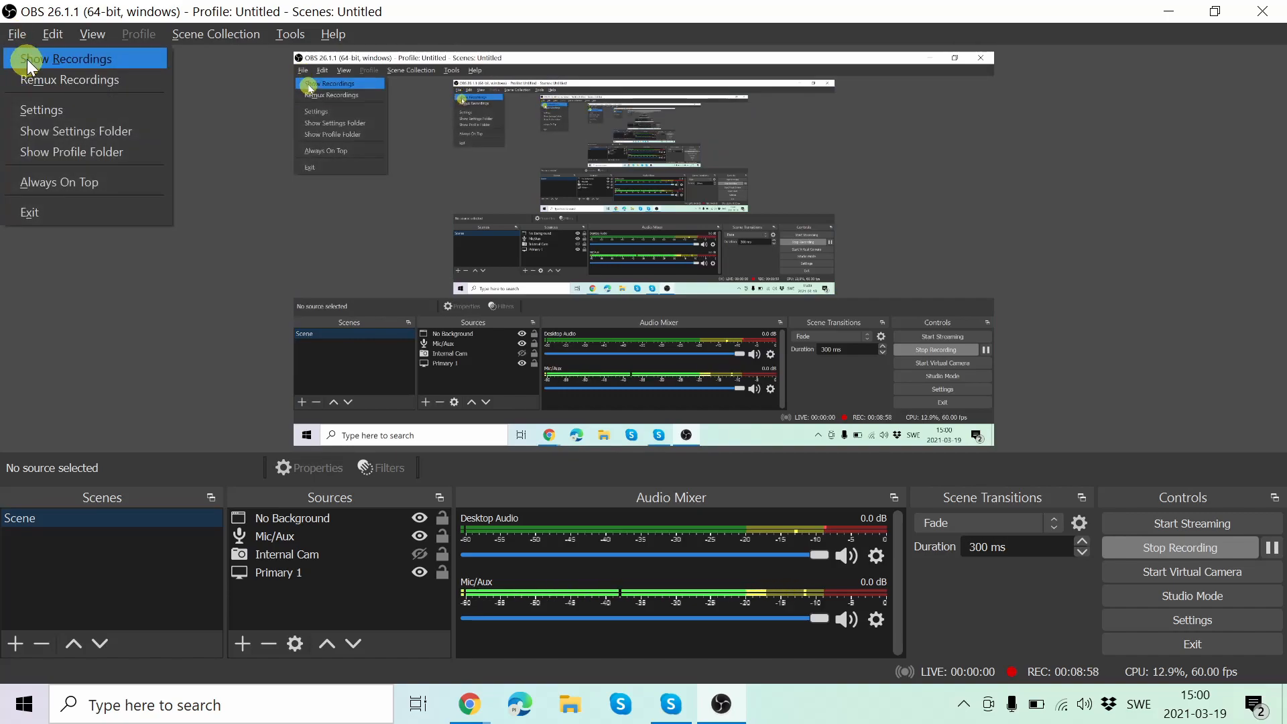
{"action": "left_click", "coordinate": [26, 58]}
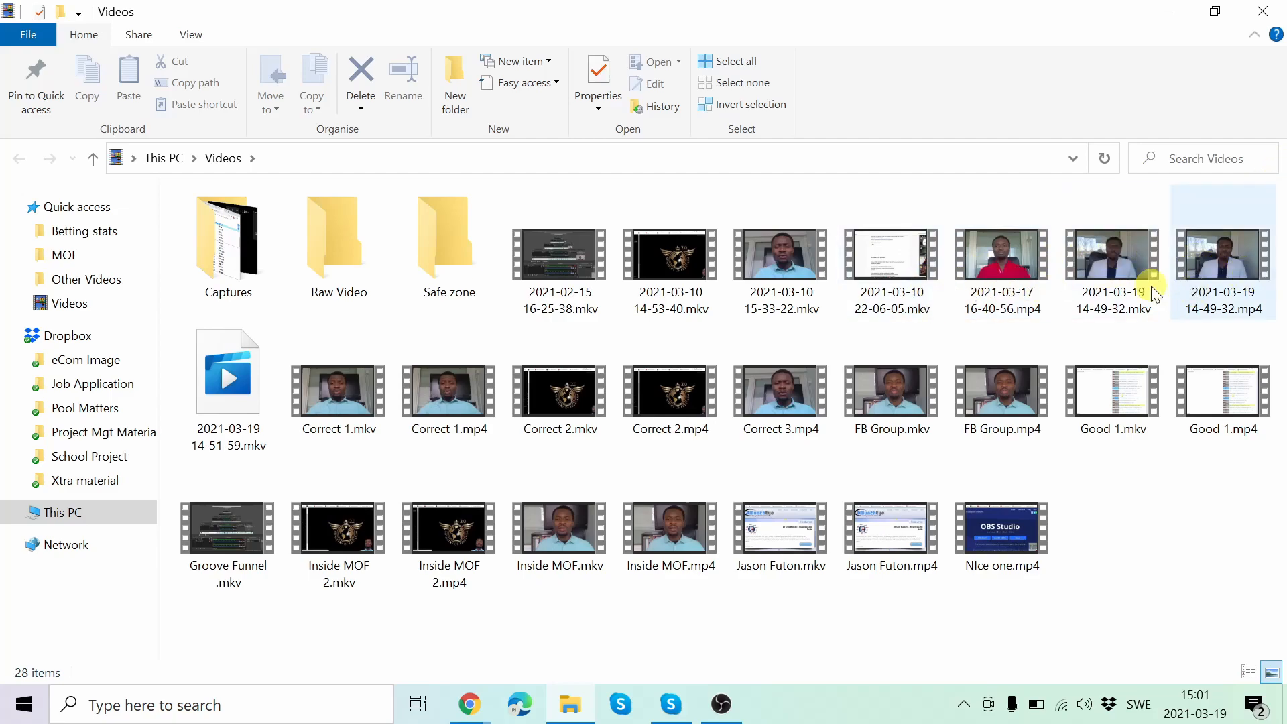
{"action": "left_click", "coordinate": [1226, 268]}
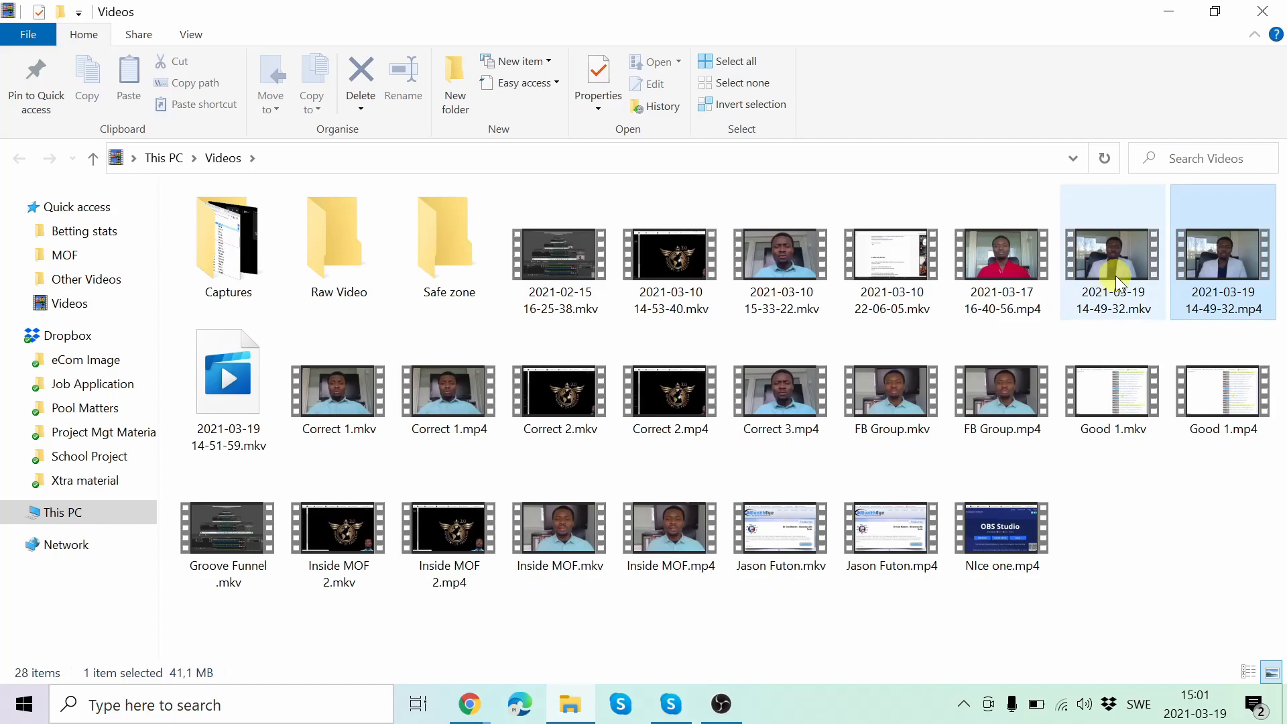
{"action": "left_click", "coordinate": [1240, 269]}
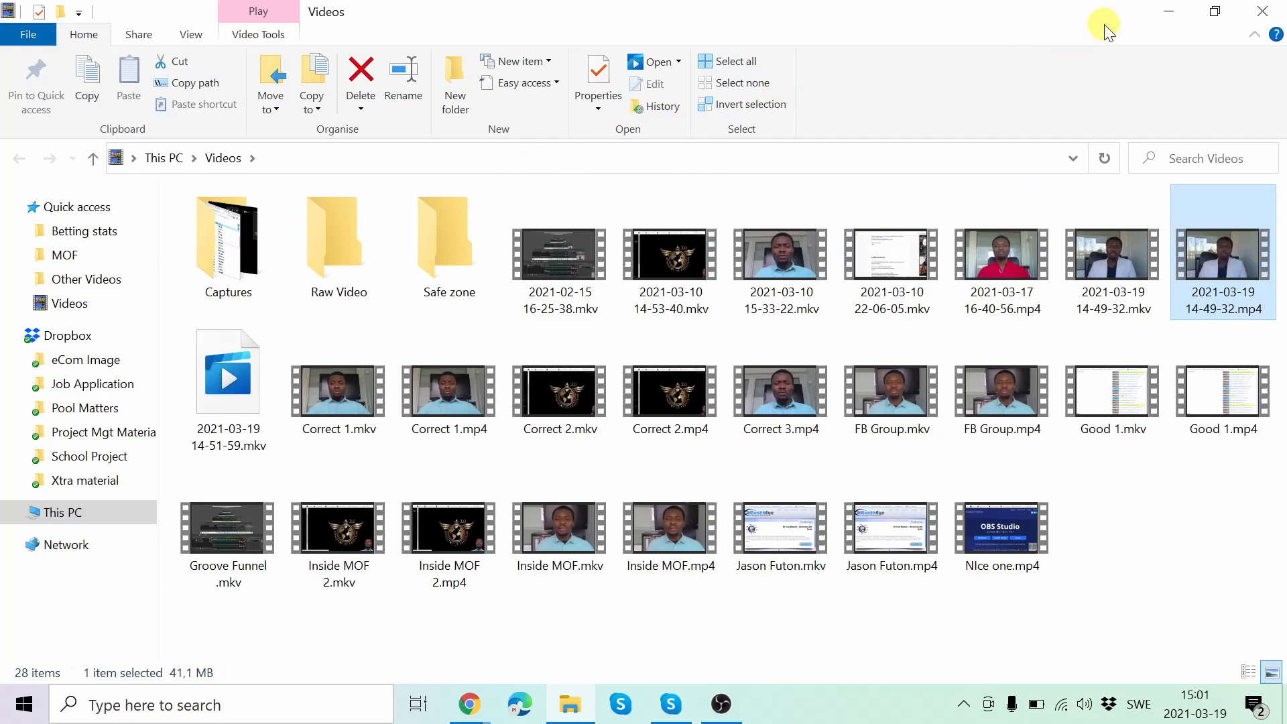
{"action": "left_click", "coordinate": [1278, 25]}
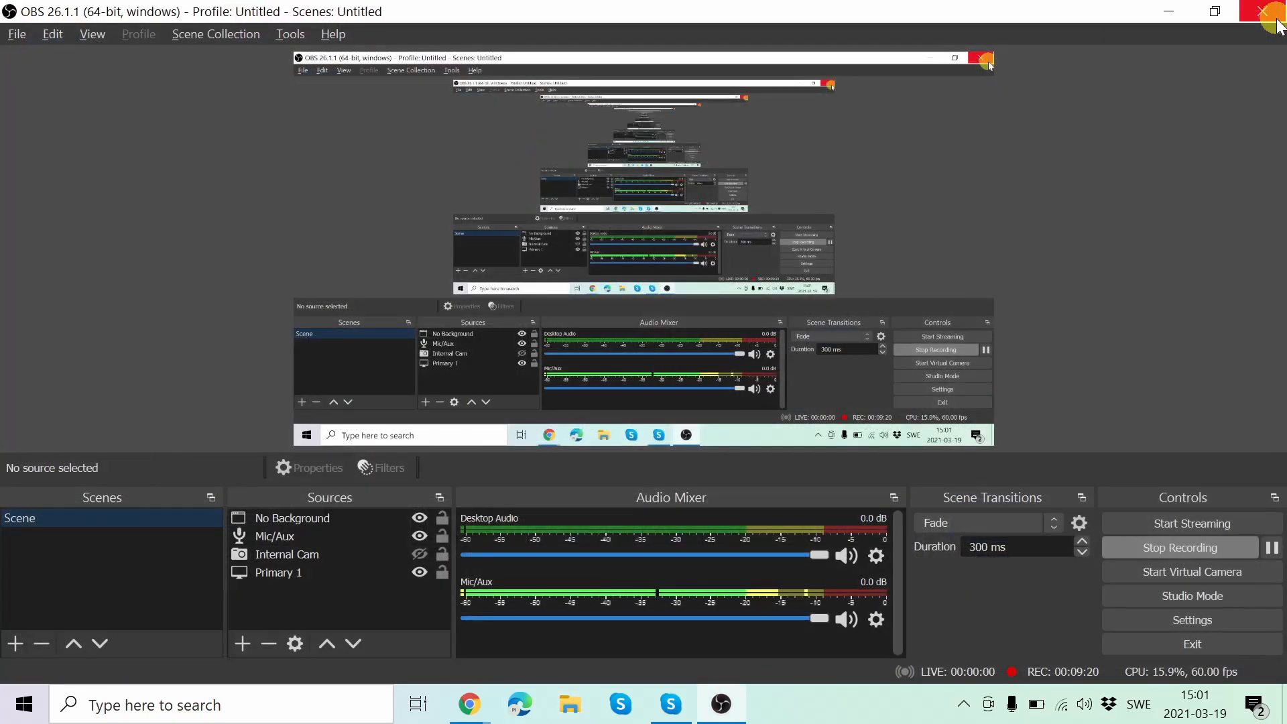